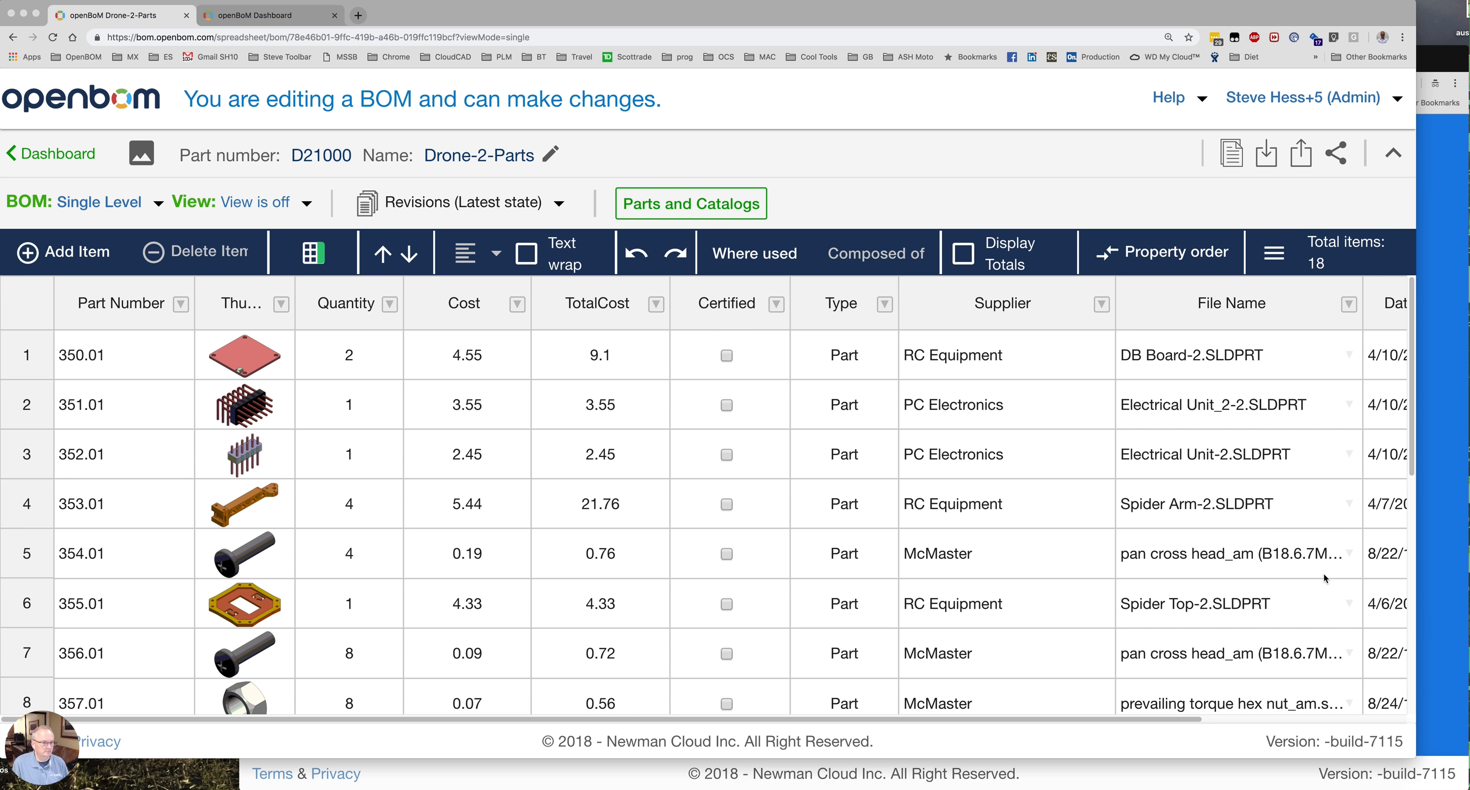
Create and save a new Bill of Materials view named 'Planning'.
click(307, 205)
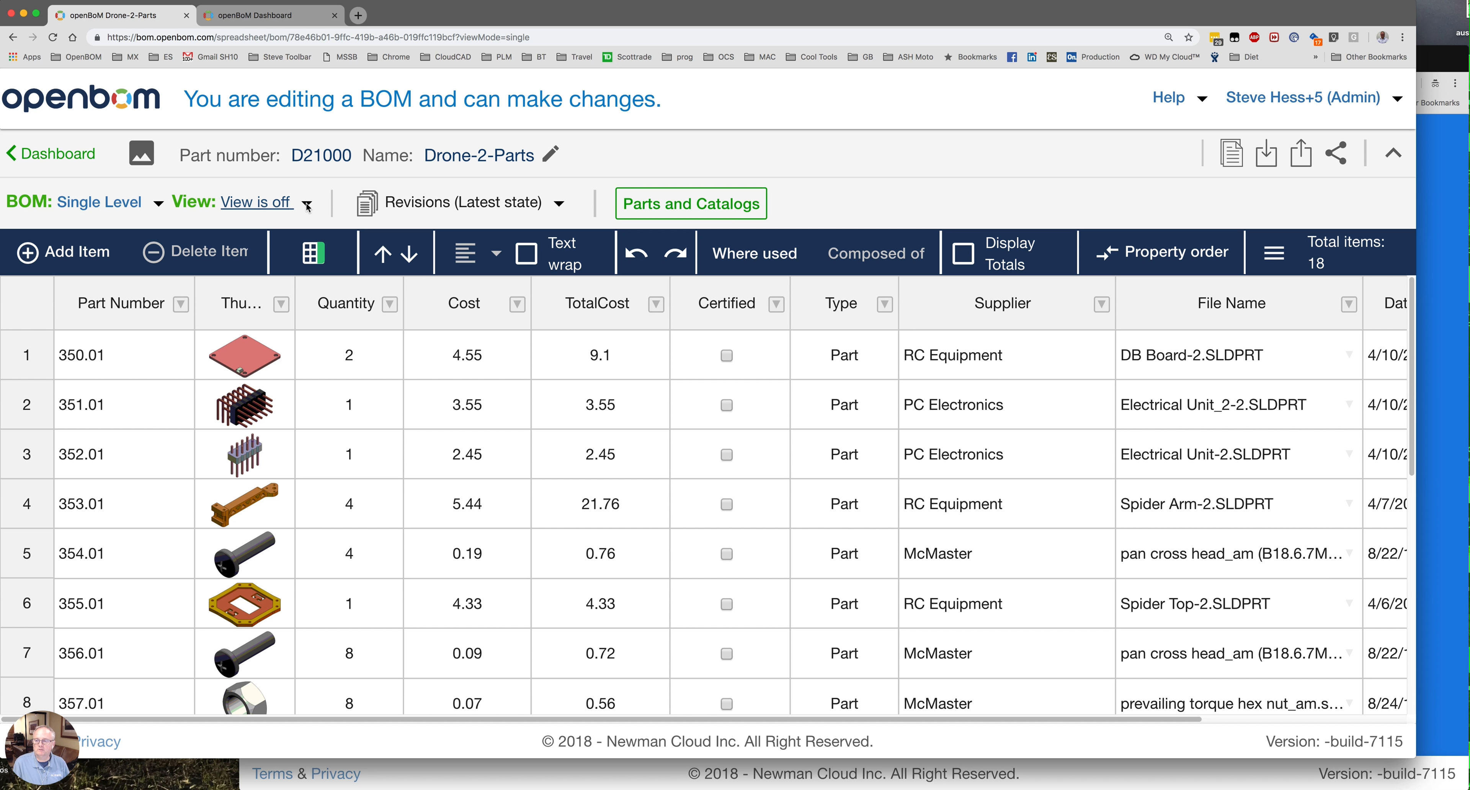
click(307, 204)
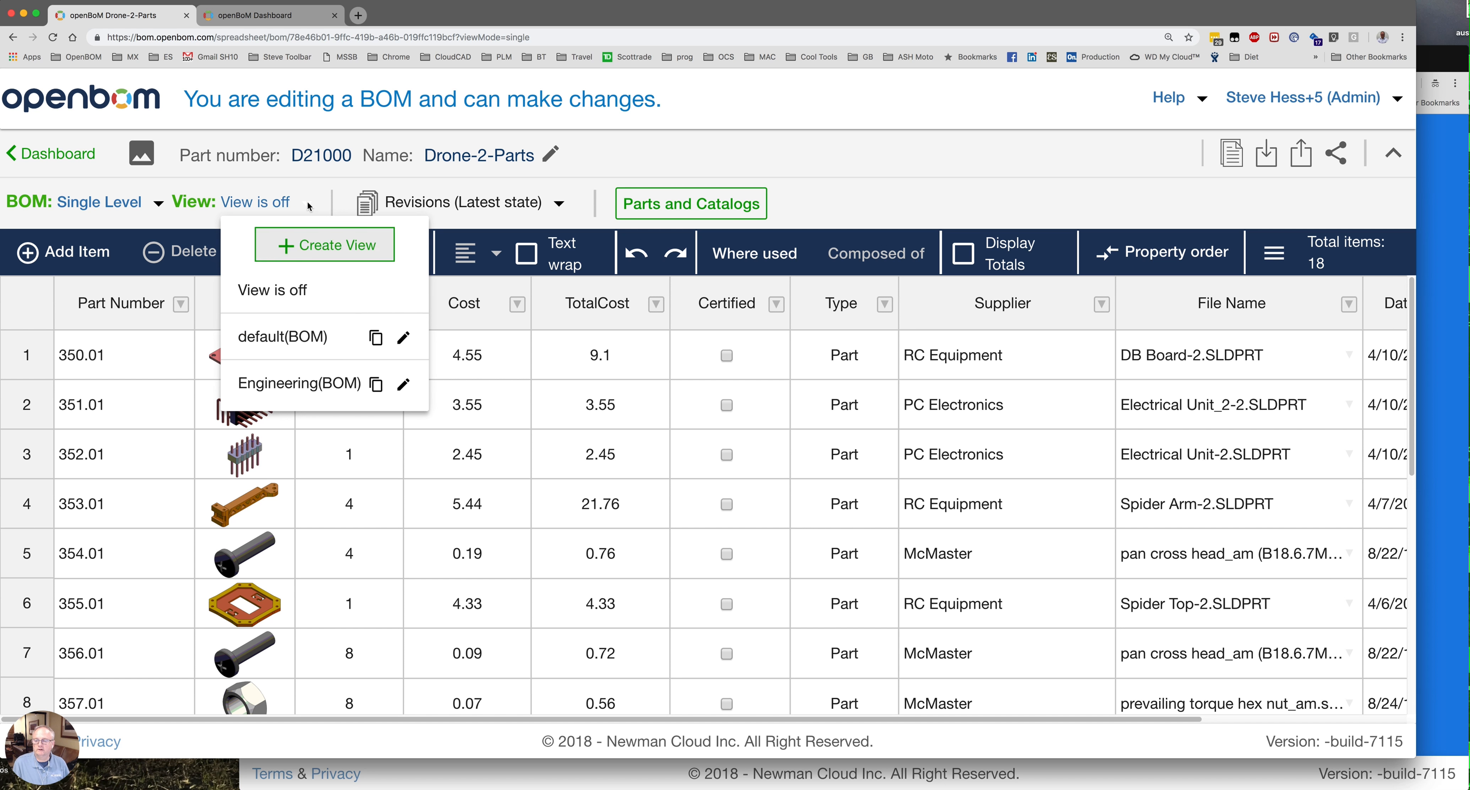
click(316, 248)
click(570, 394)
click(540, 422)
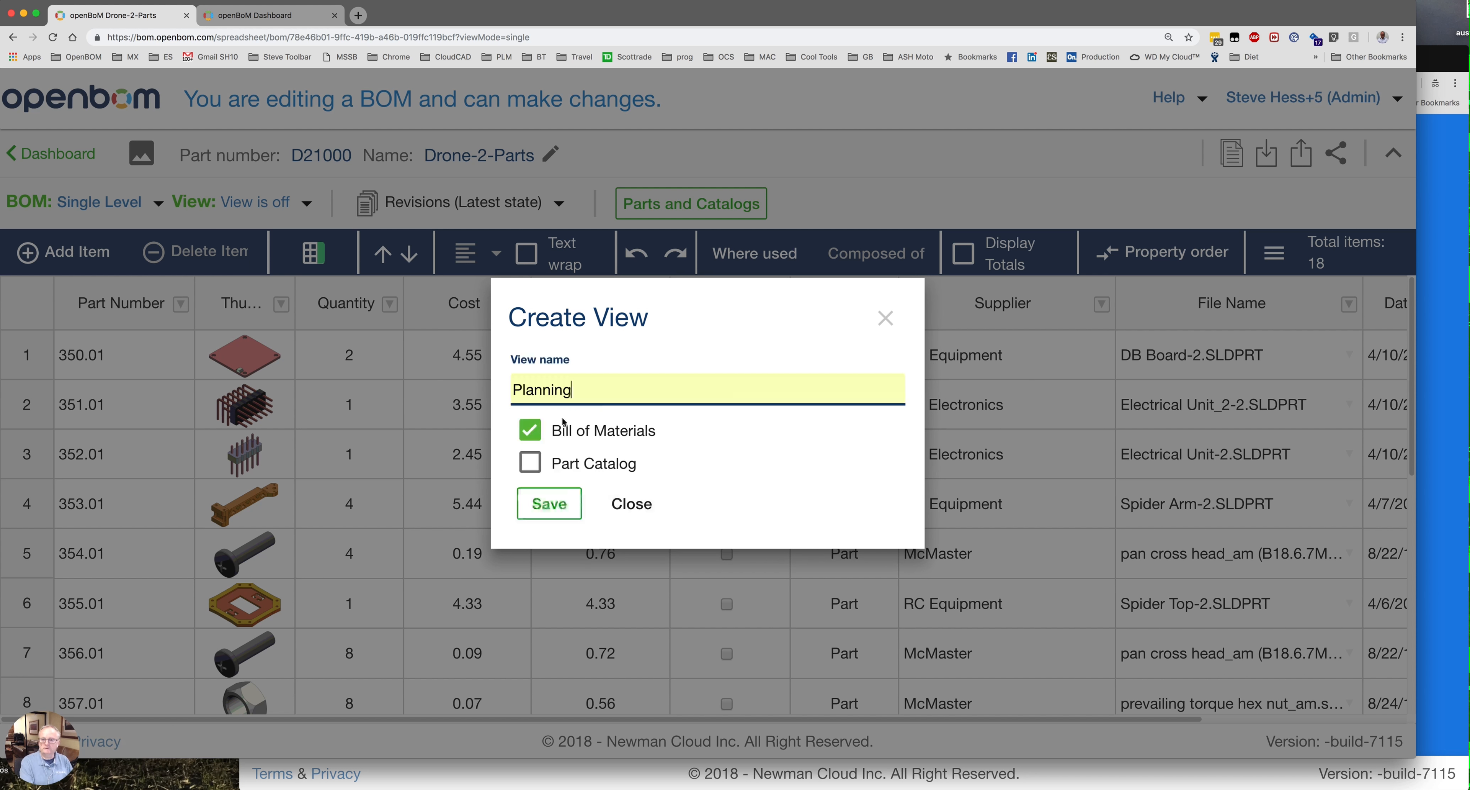
click(548, 504)
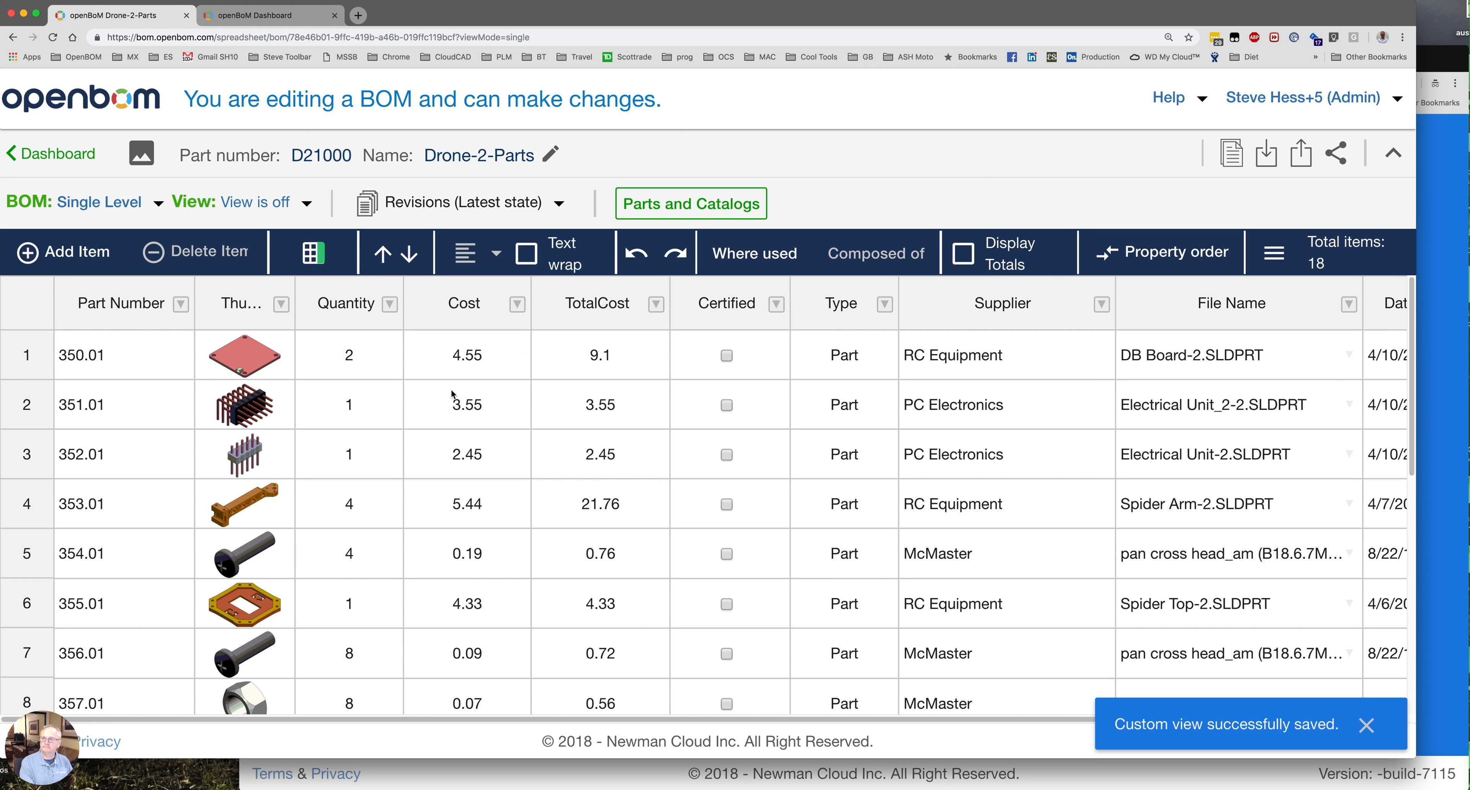
click(307, 206)
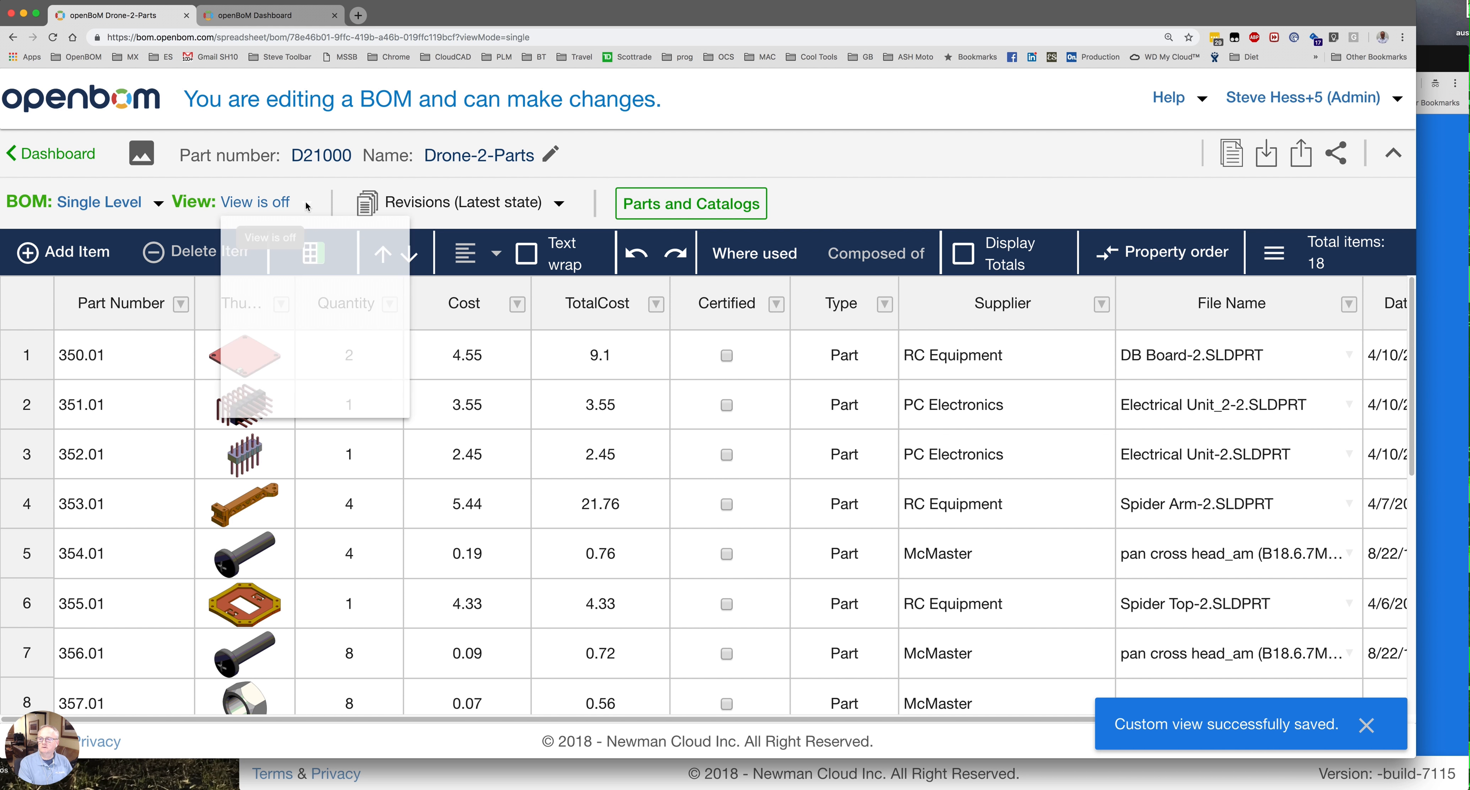
Load all of the BOM's properties into the Planning view configuration.
click(408, 431)
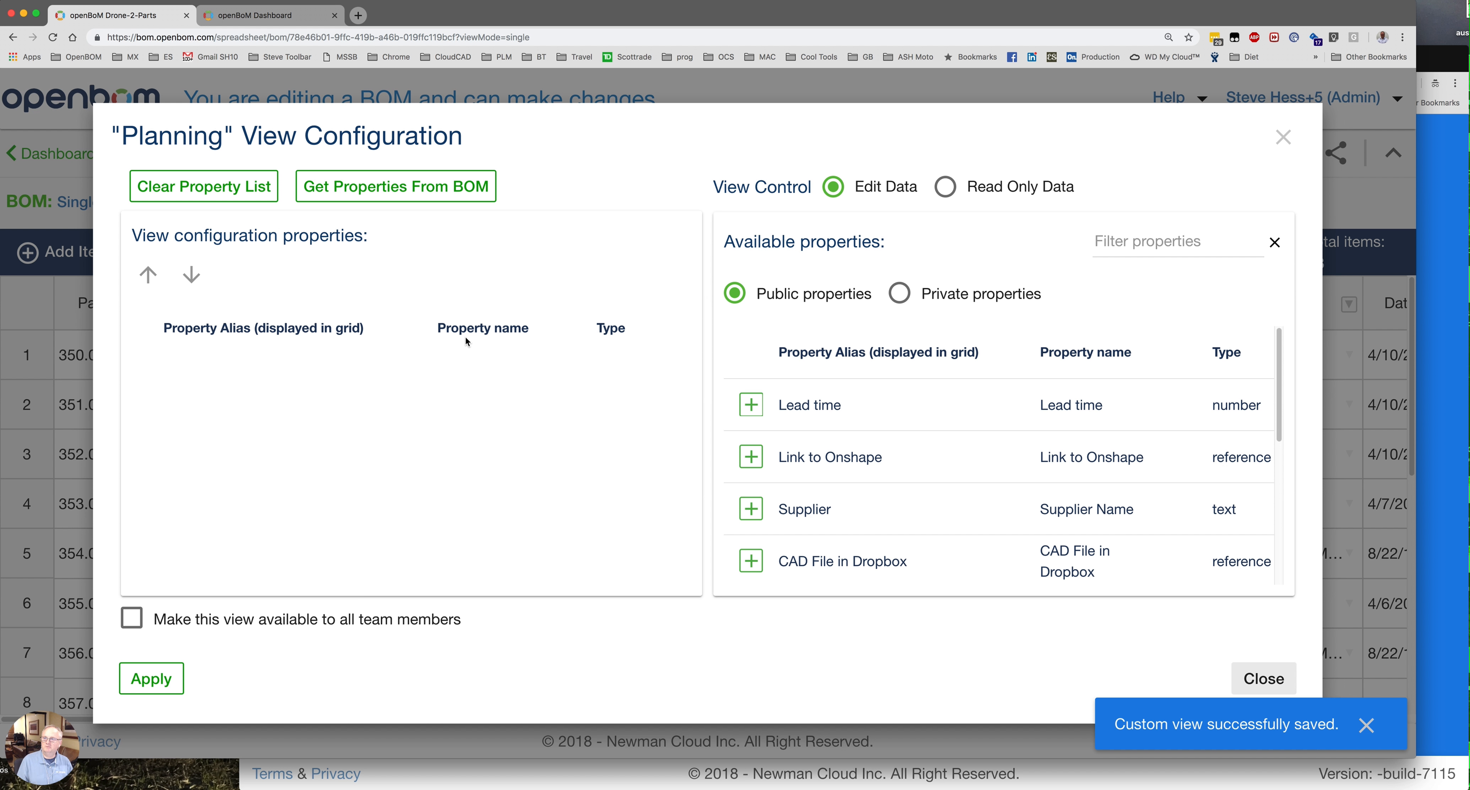
click(377, 192)
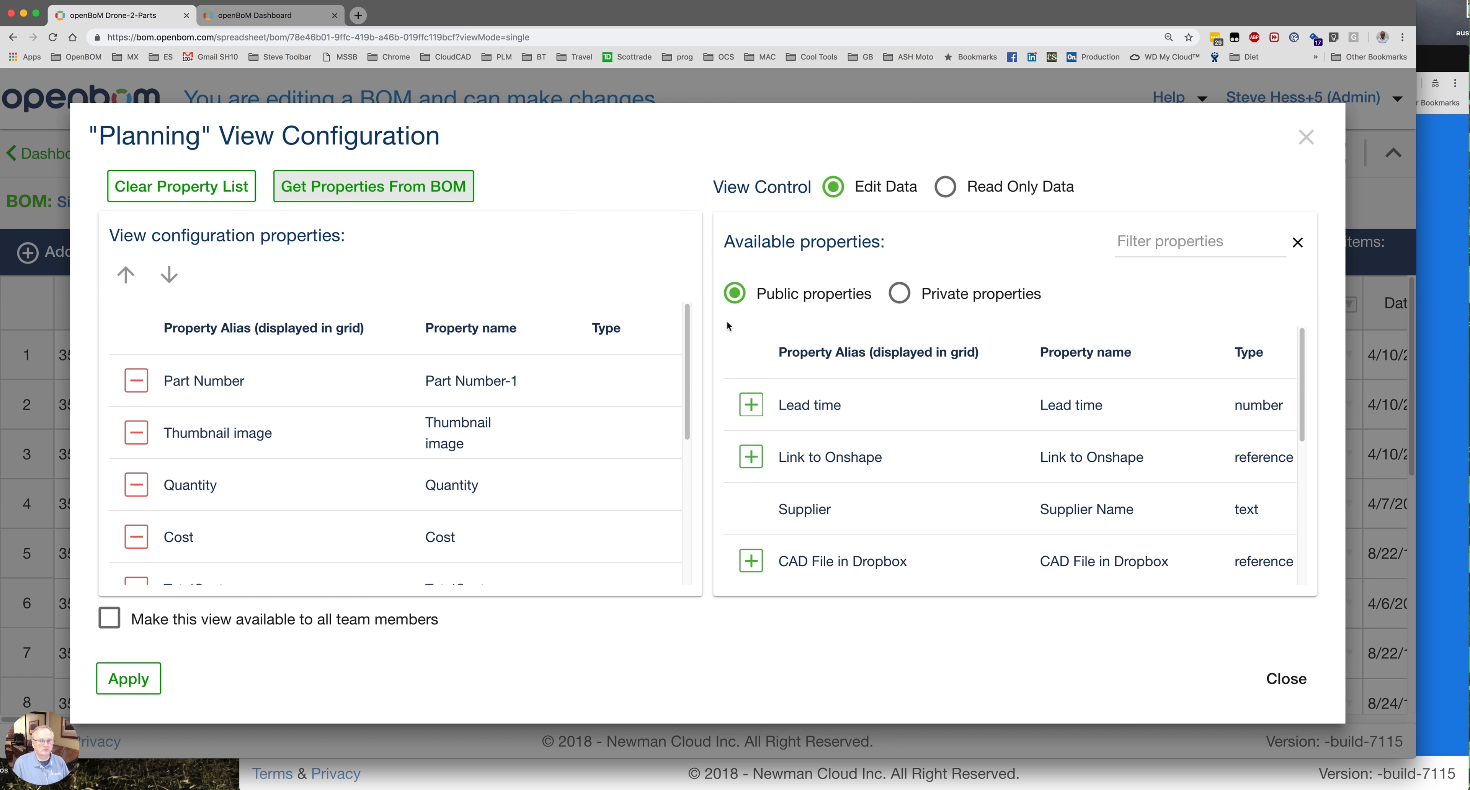
drag(689, 316, 680, 531)
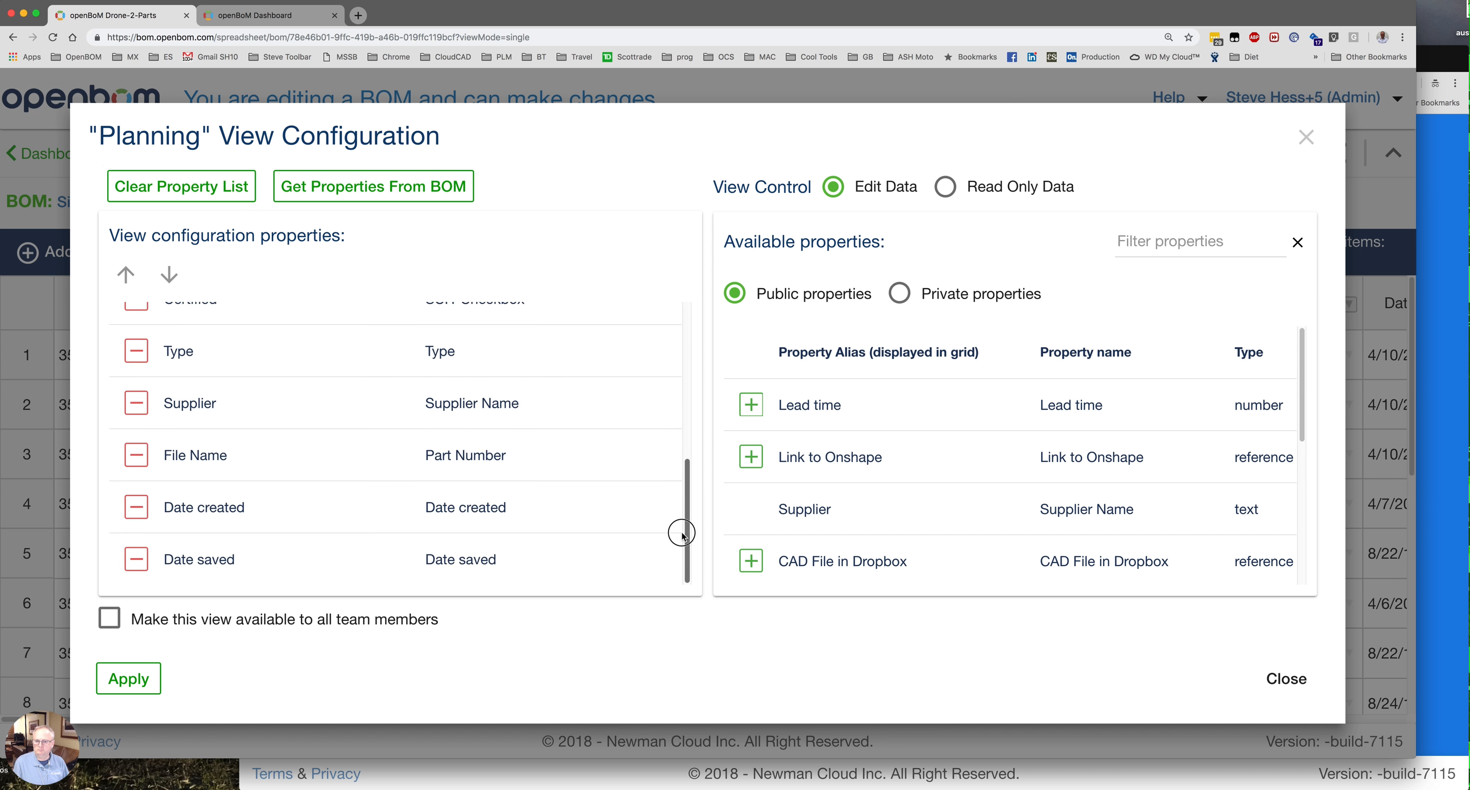
Remove Date saved, Date created, File Name and Type from the Planning view.
click(137, 560)
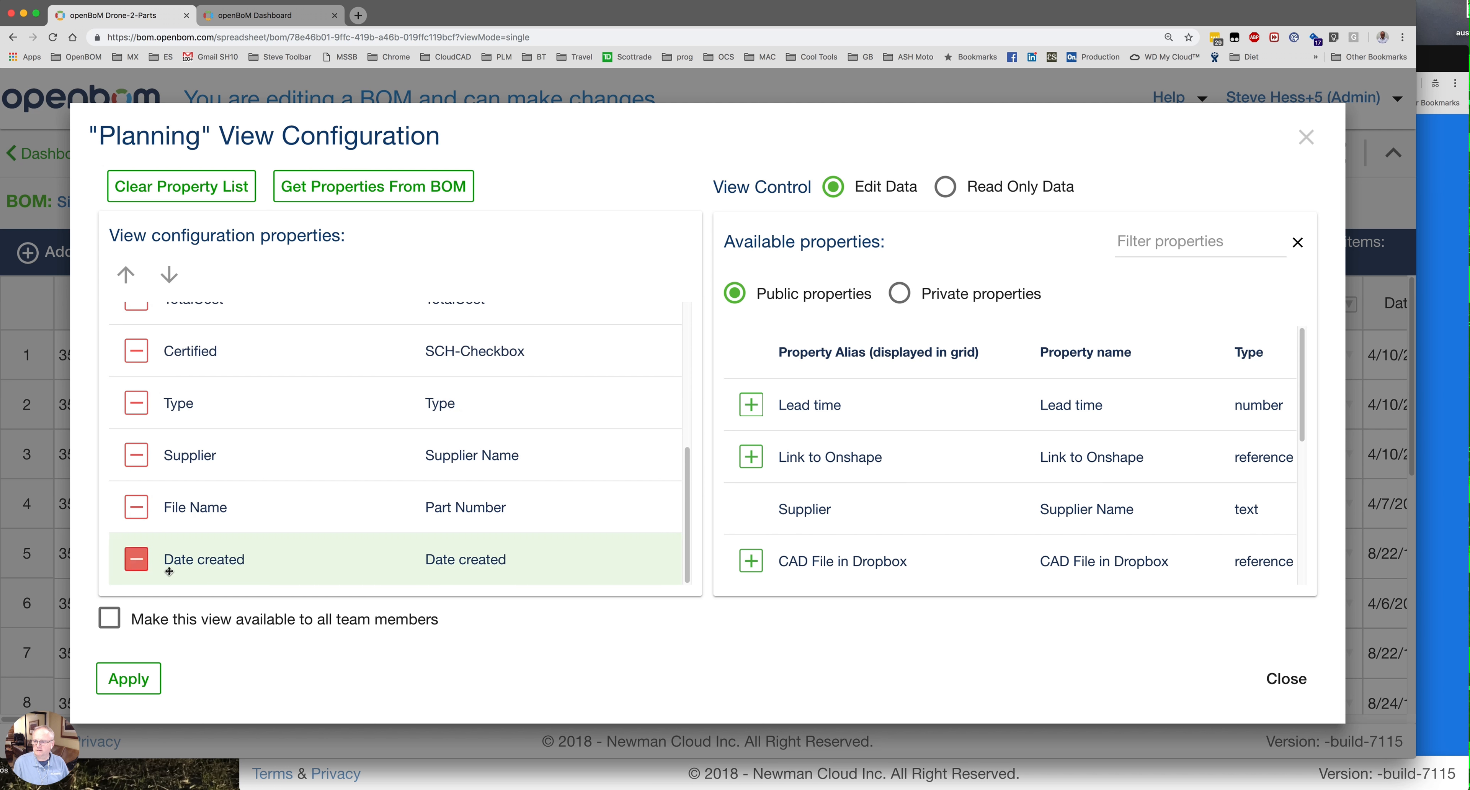
click(143, 562)
click(138, 562)
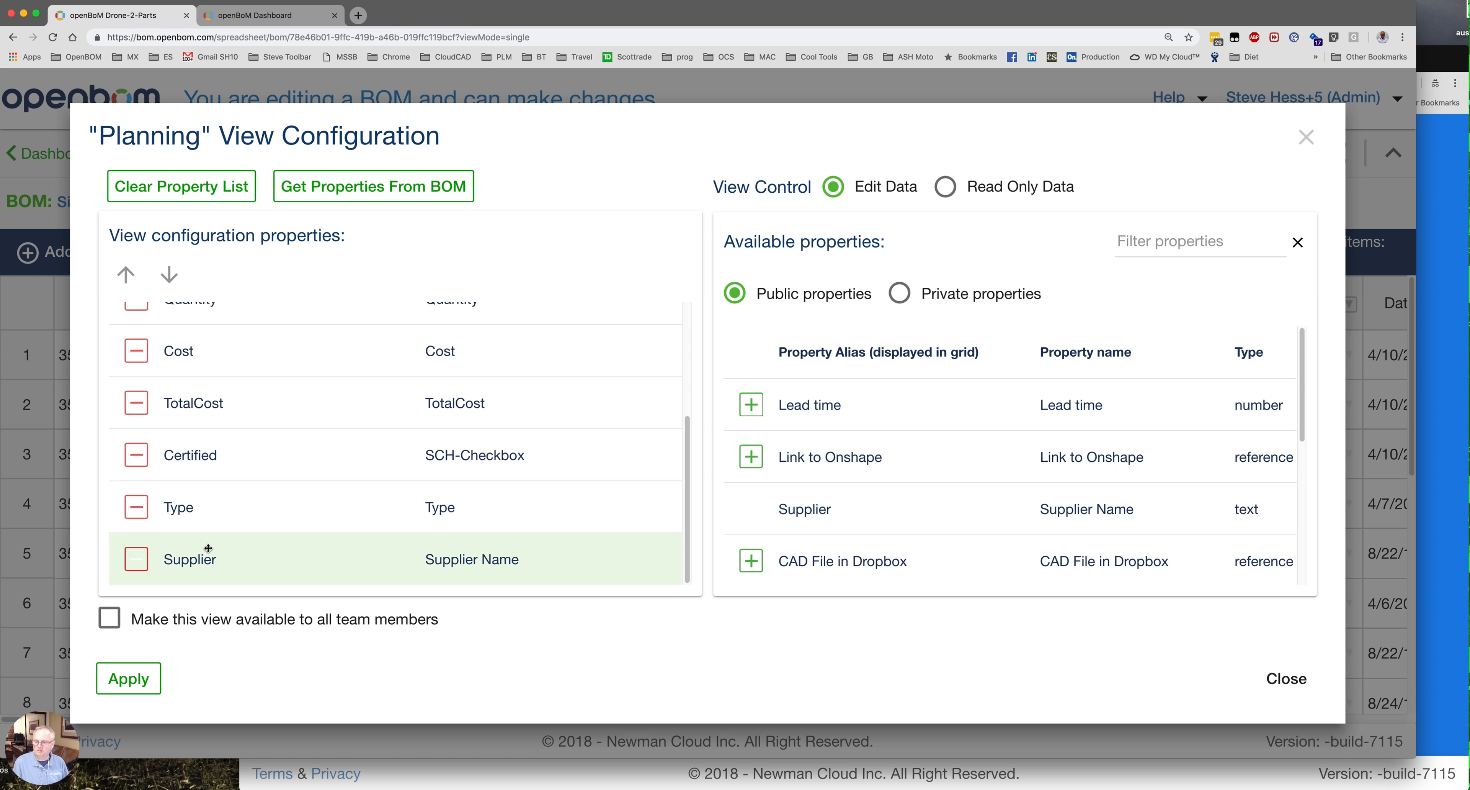
click(137, 509)
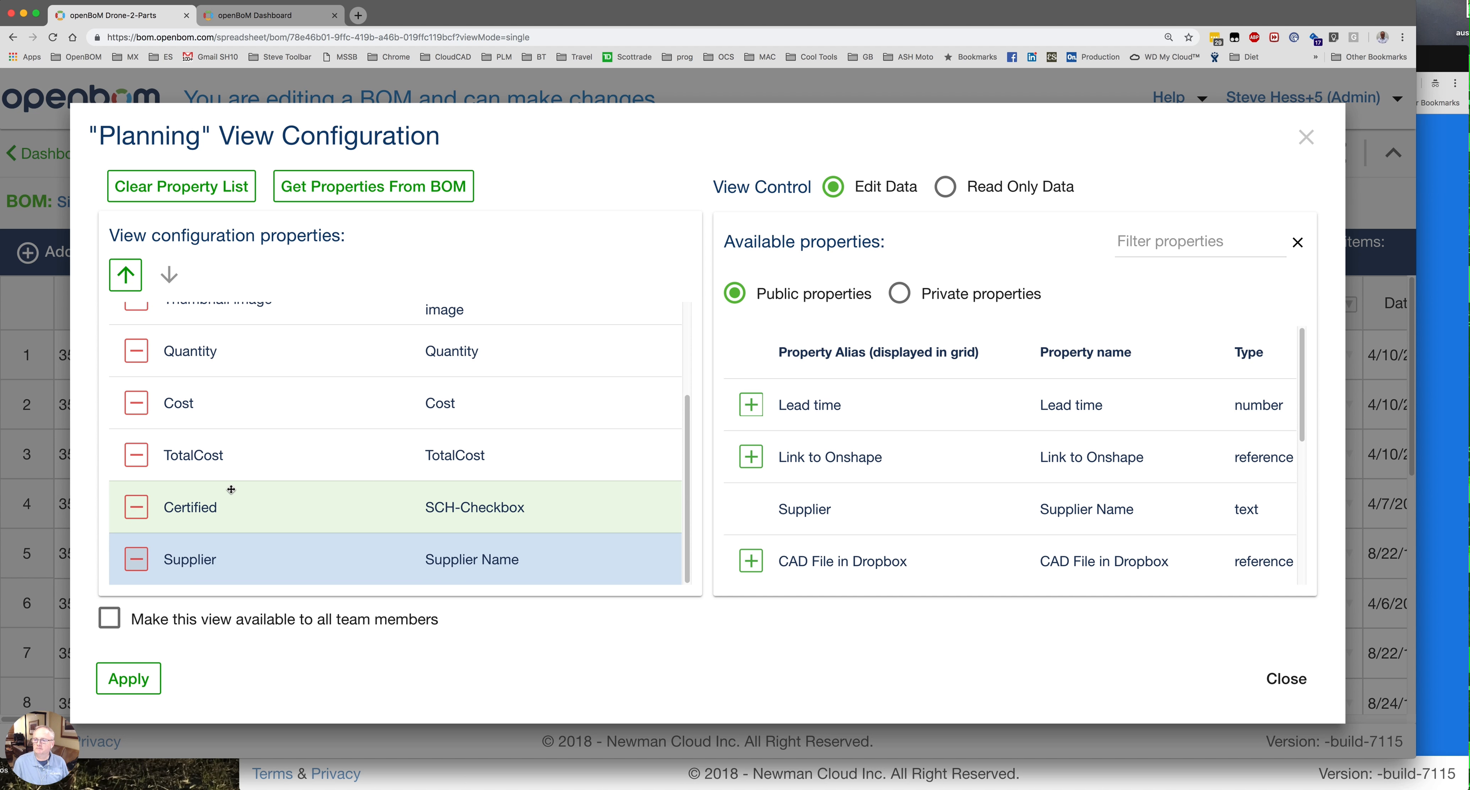
scroll(230, 485, up, 1)
scroll(385, 547, up, 2)
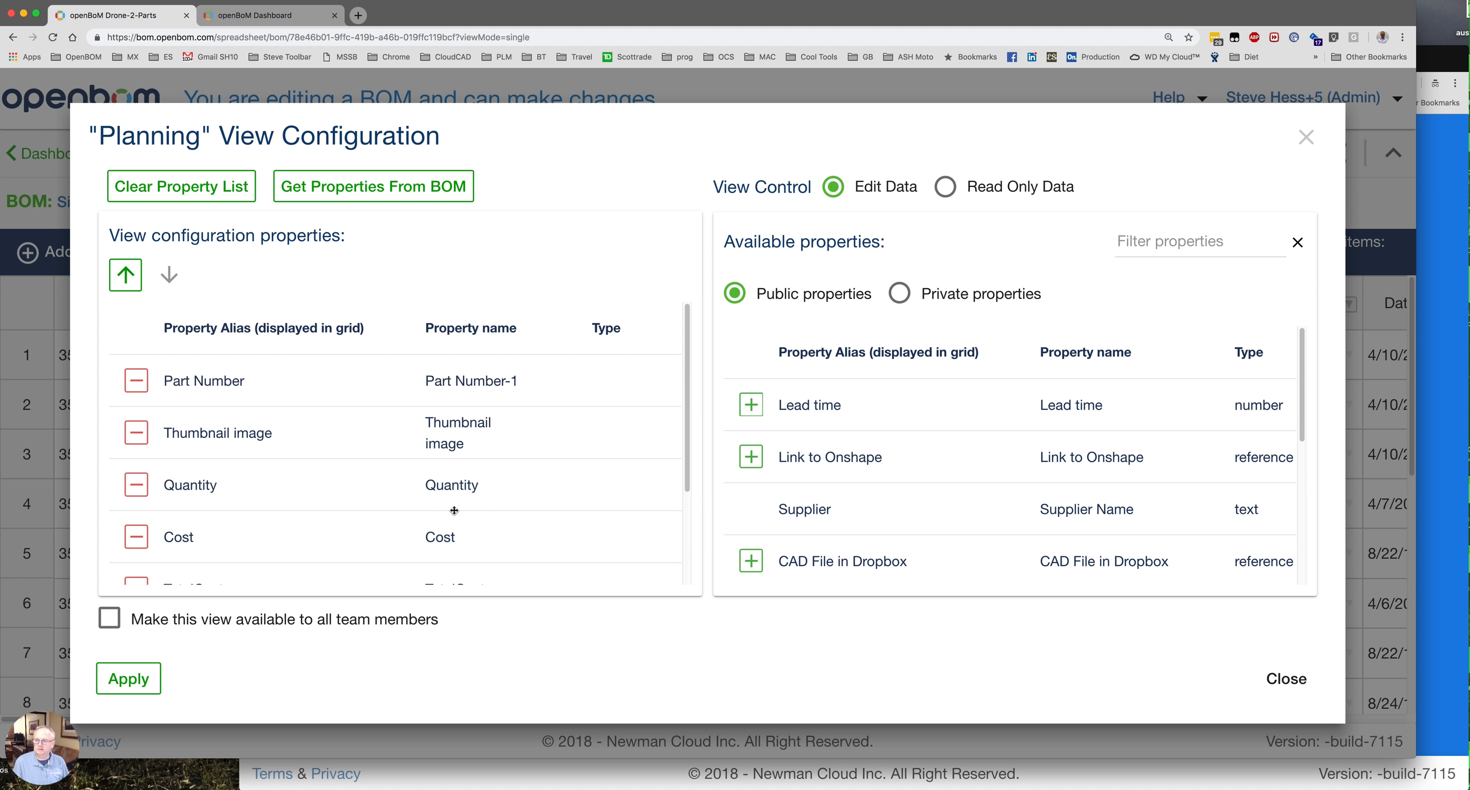
scroll(452, 508, down, 2)
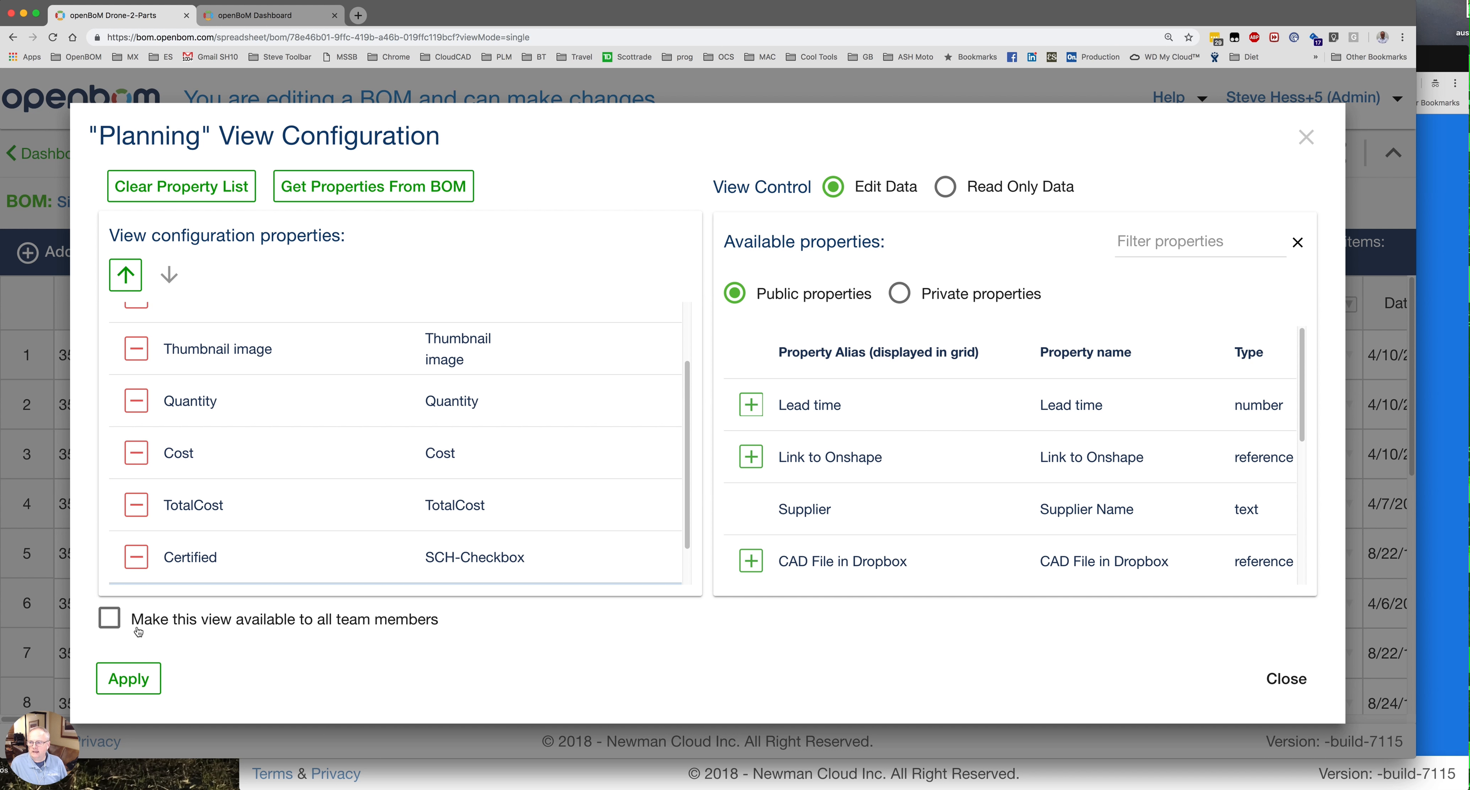
Share the Planning view with all team members and apply its configuration.
click(111, 621)
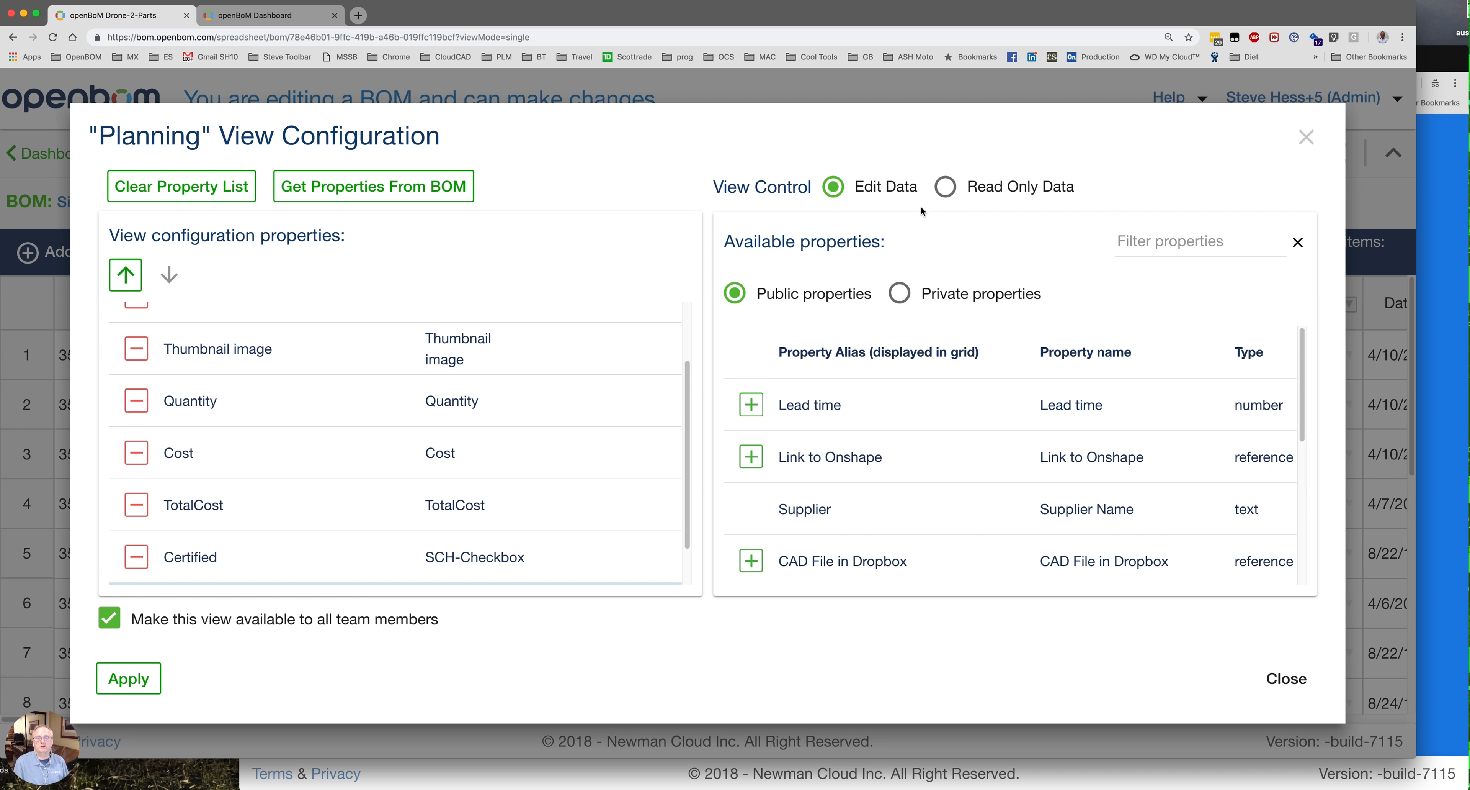
click(145, 687)
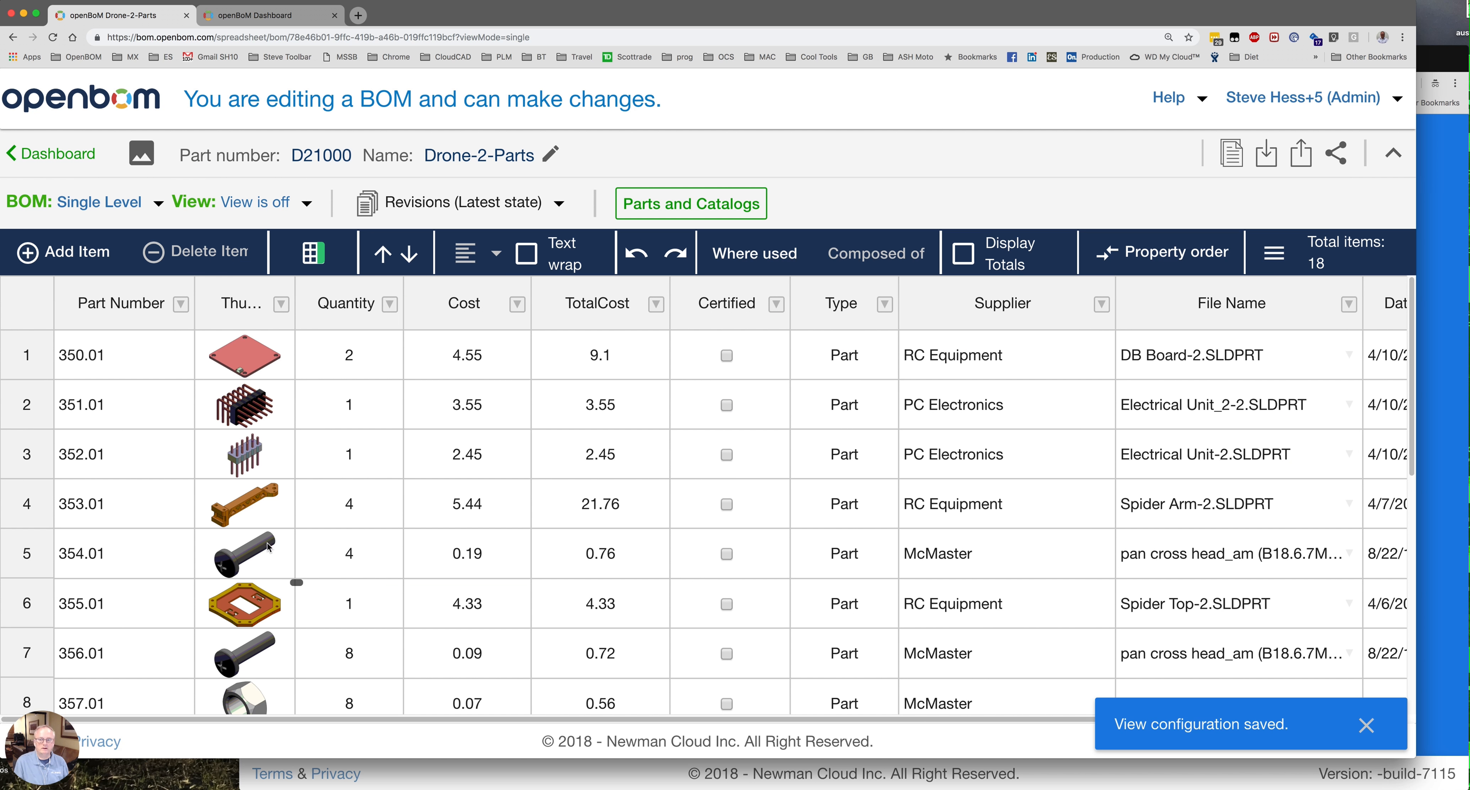
Switch the Drone-2-Parts BOM to the Planning(BOM) view.
click(306, 206)
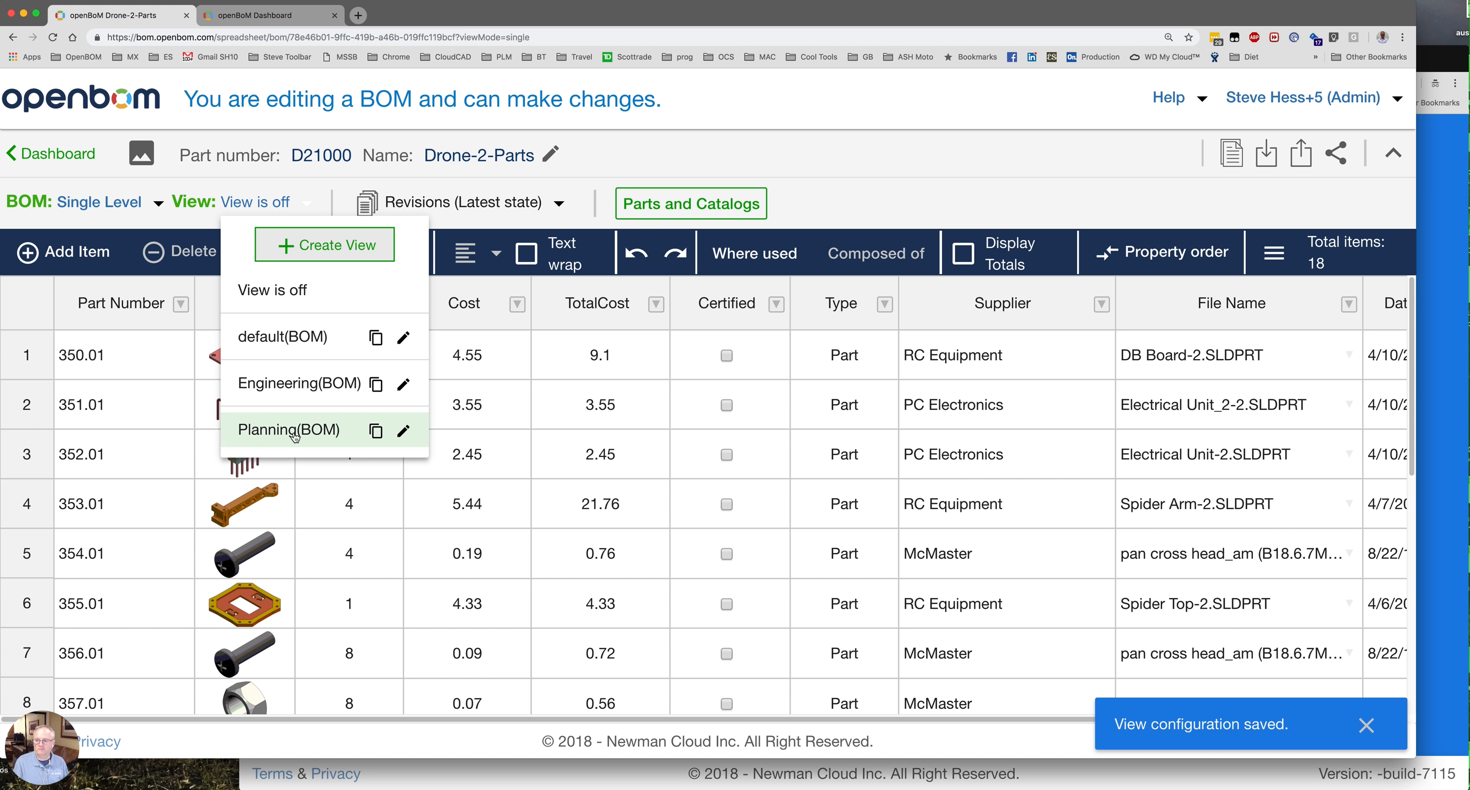
click(294, 430)
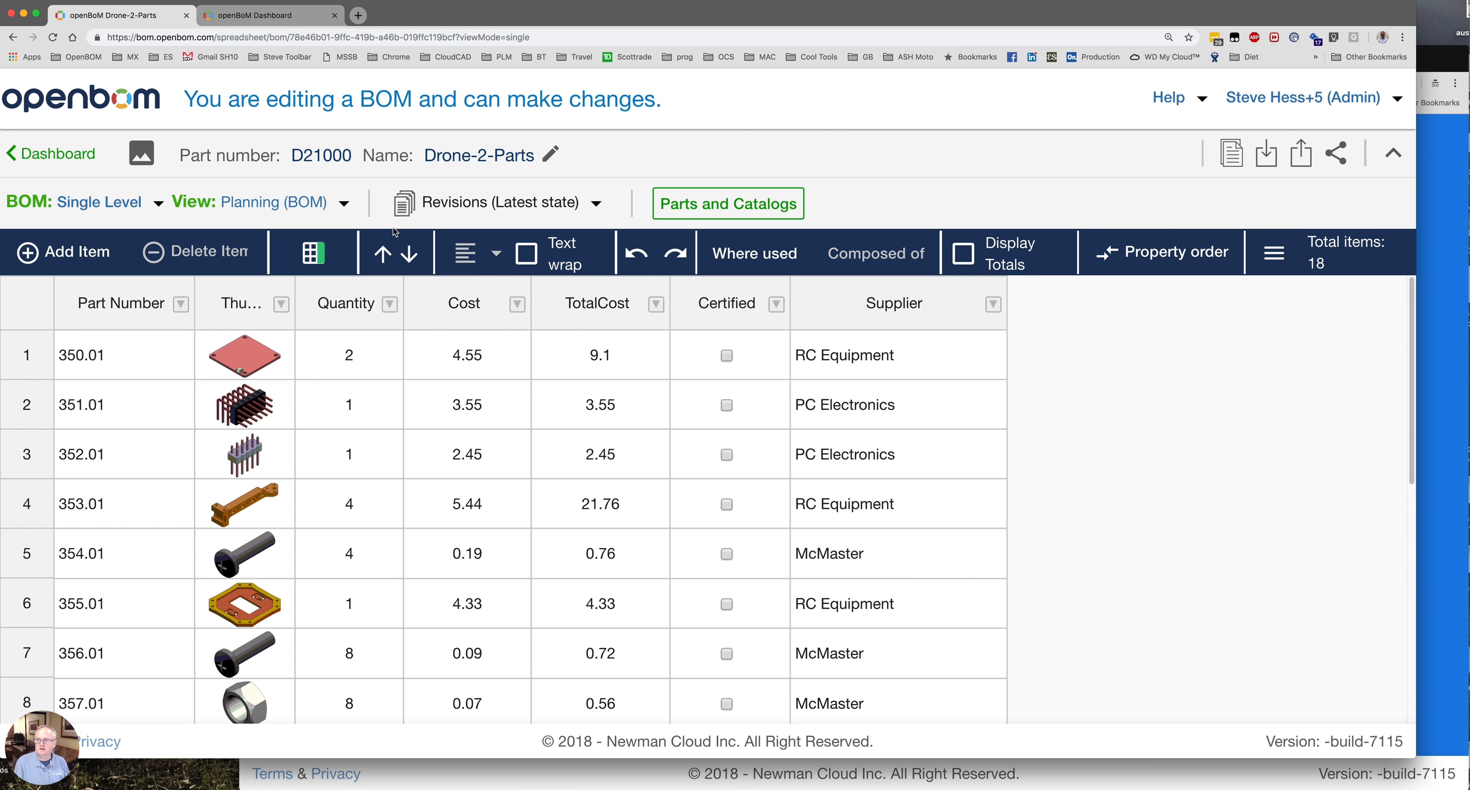
Go to Team Administrator and bring up the Add user to team dialog.
click(1398, 100)
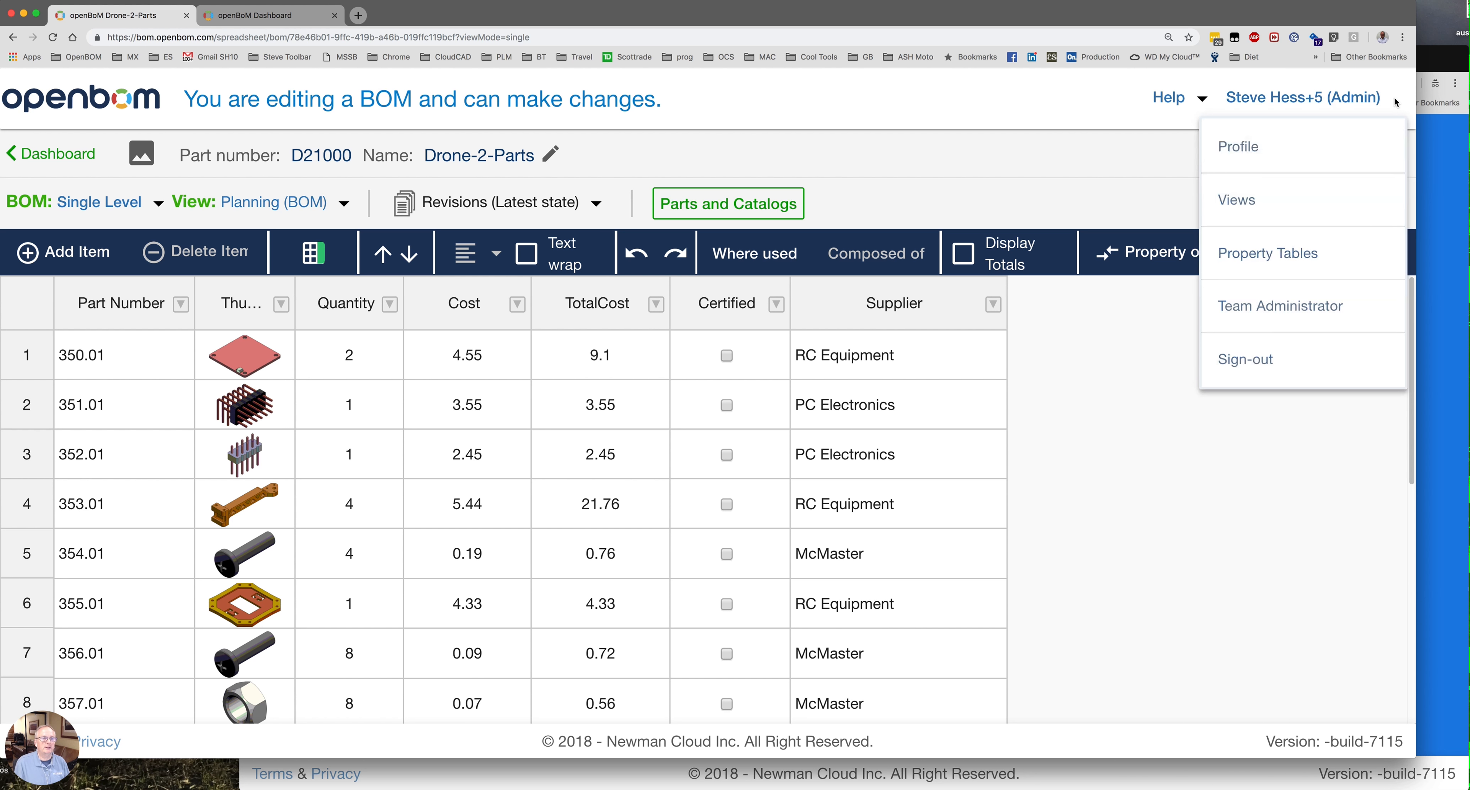
click(1292, 305)
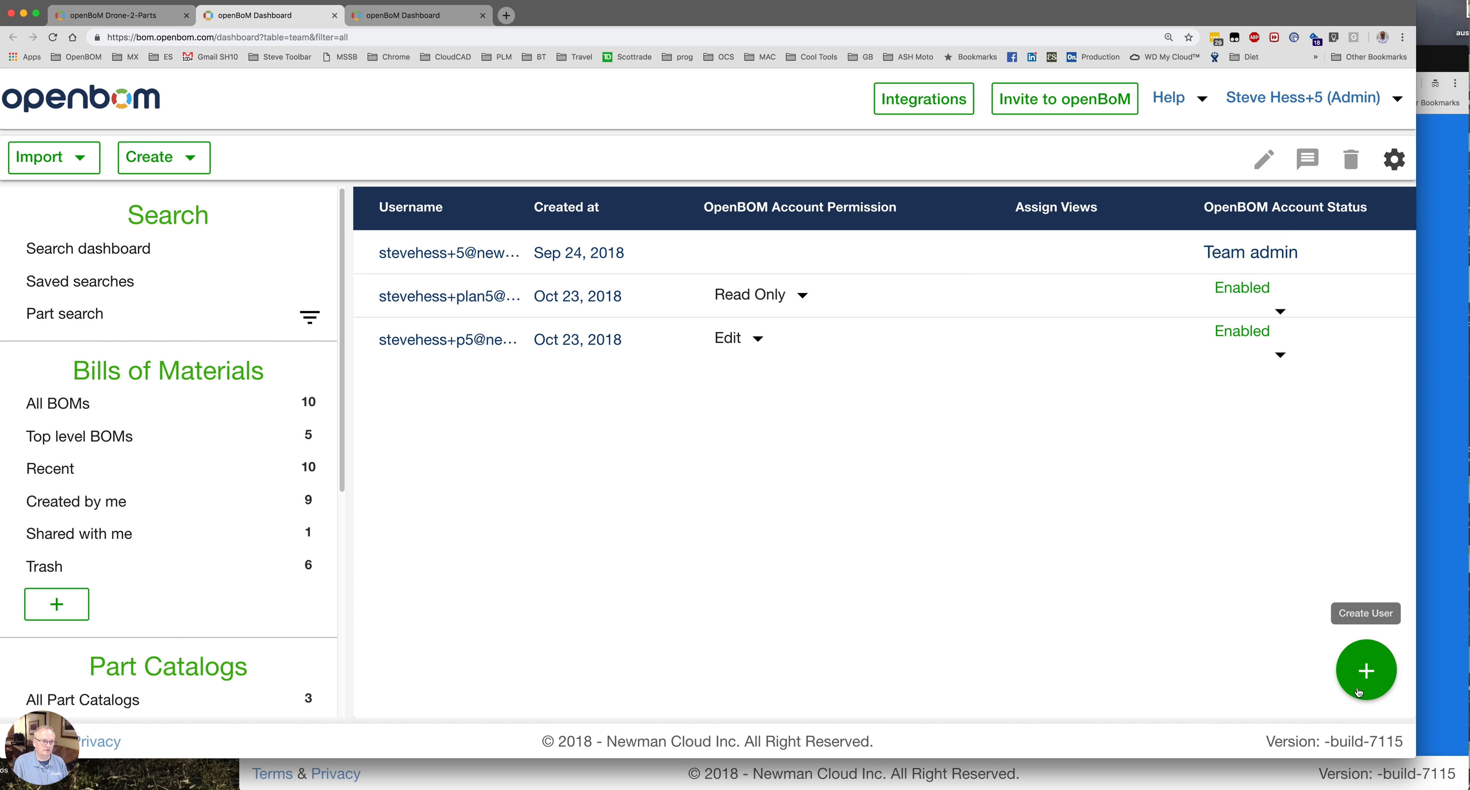
click(1380, 663)
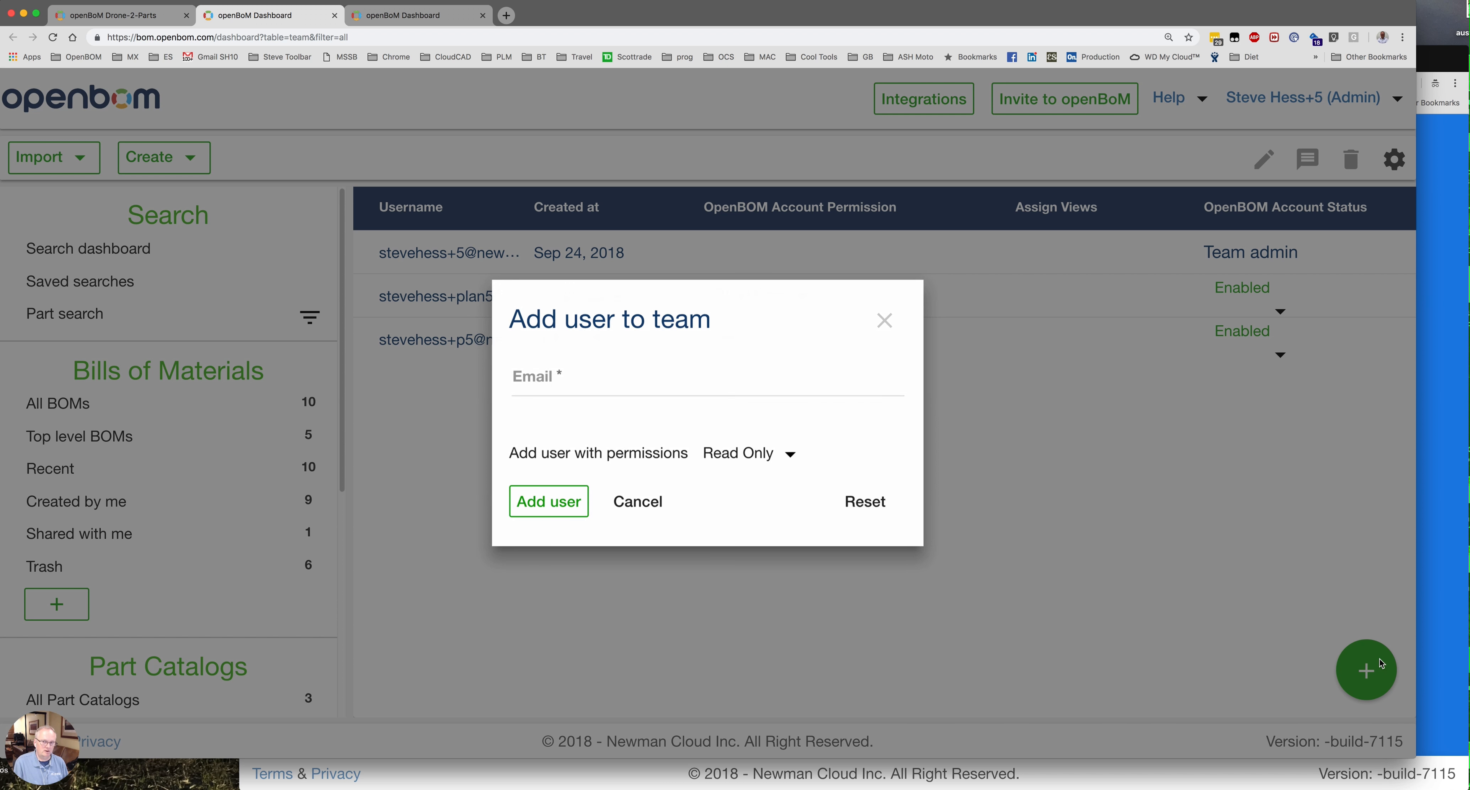
Paste the new user's e-mail address, then cancel adding the user.
click(649, 379)
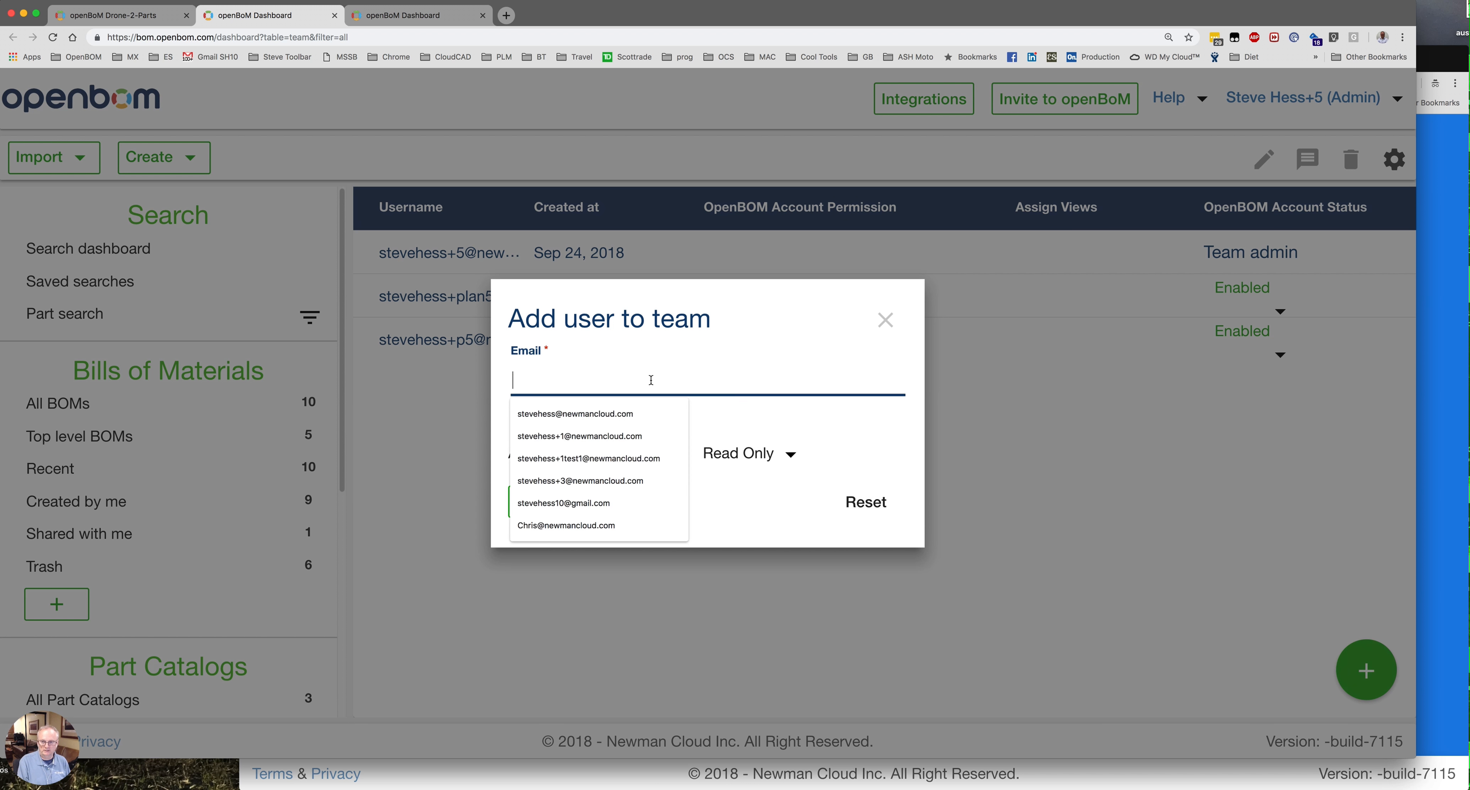
key(super+v)
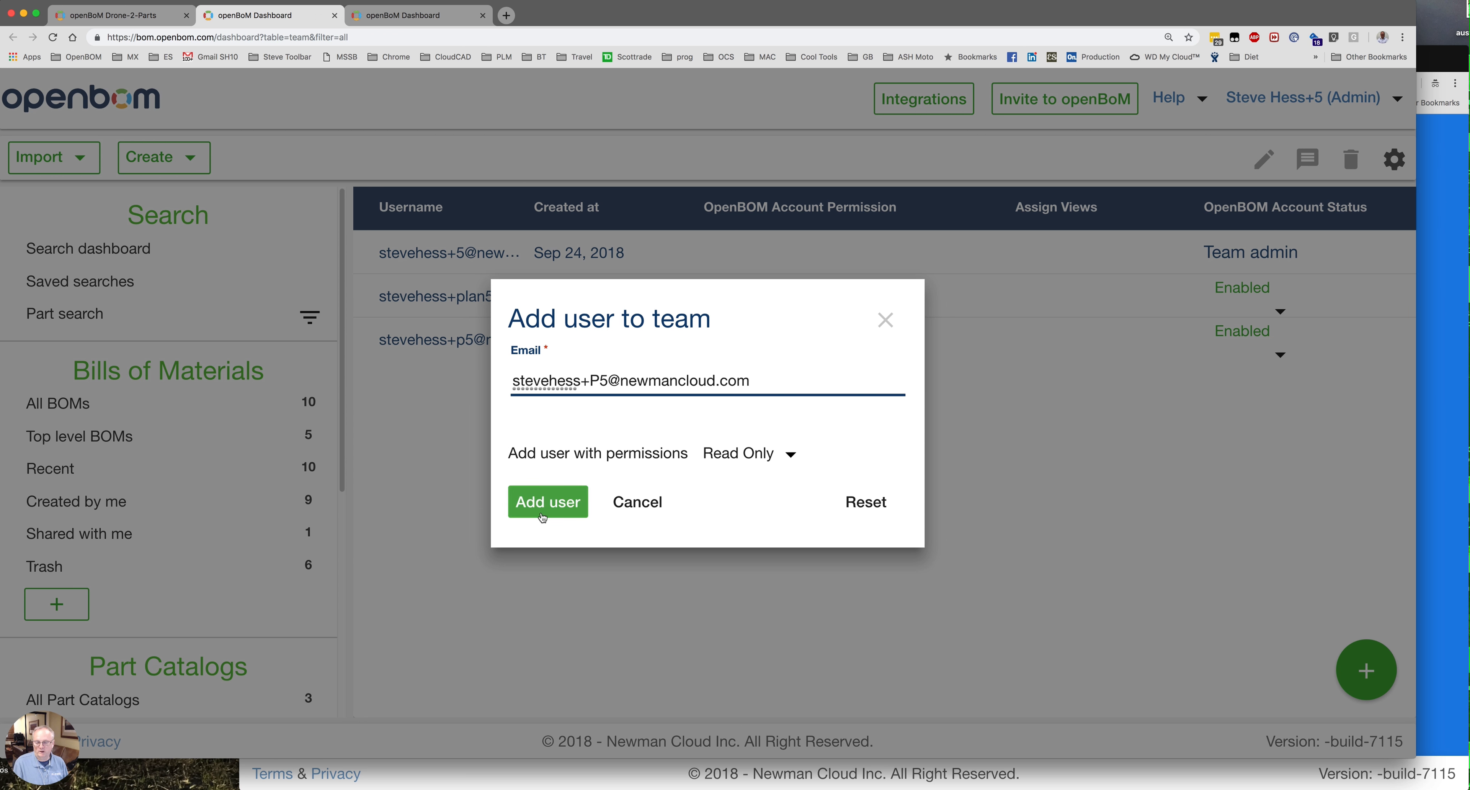
click(647, 500)
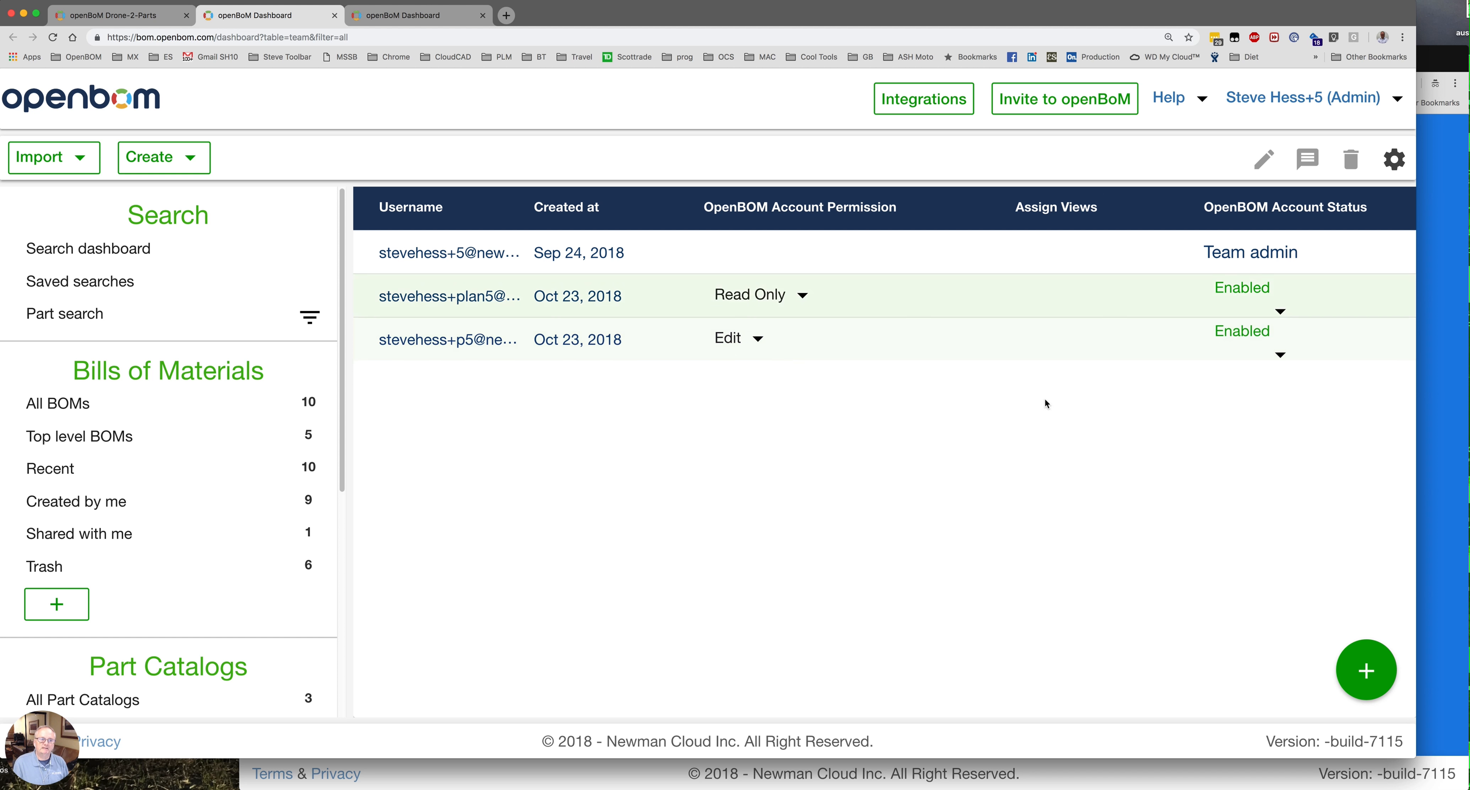
Keep the Edit user's status Enabled, dismiss the error toast, and show their permission options.
click(1281, 355)
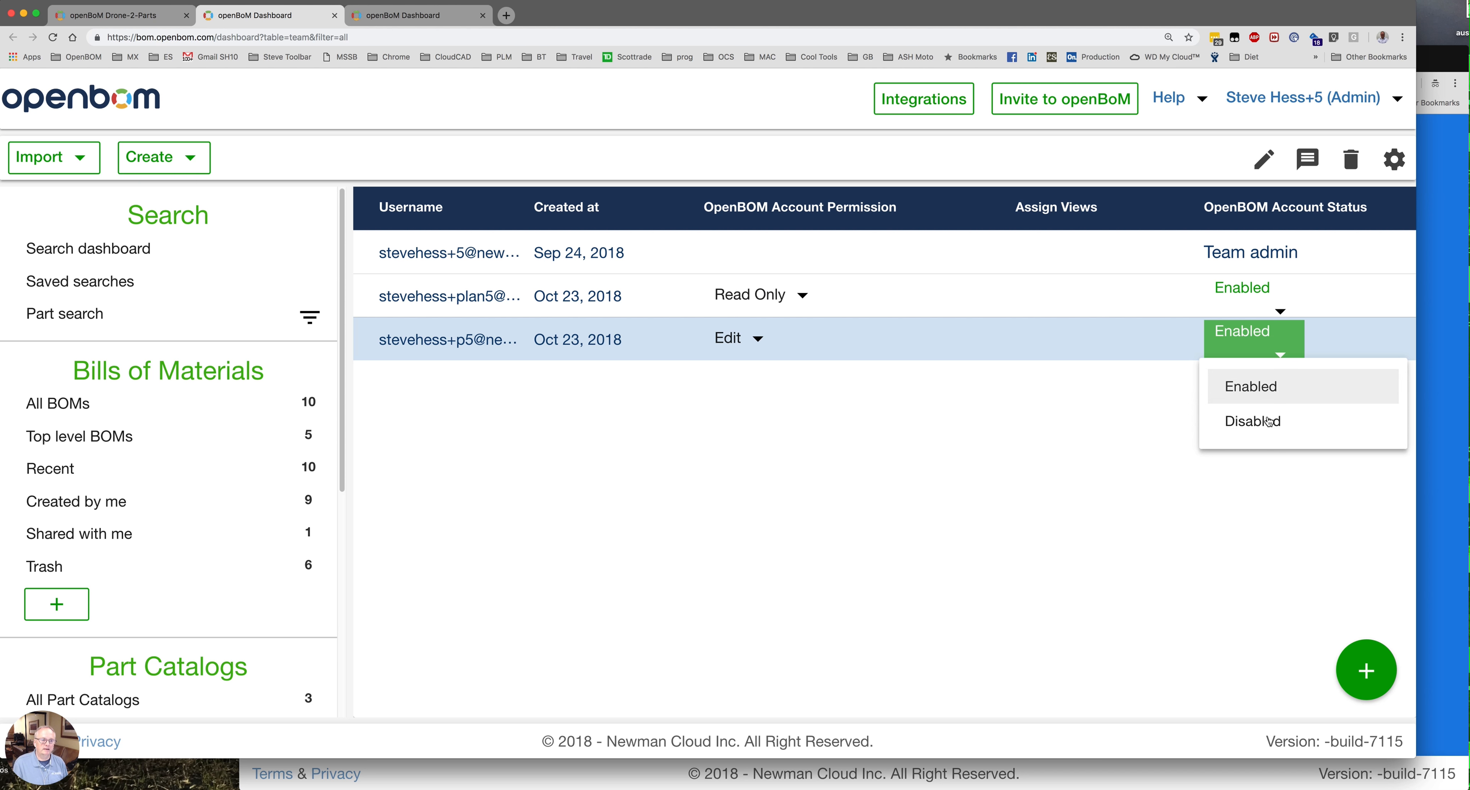
click(1278, 393)
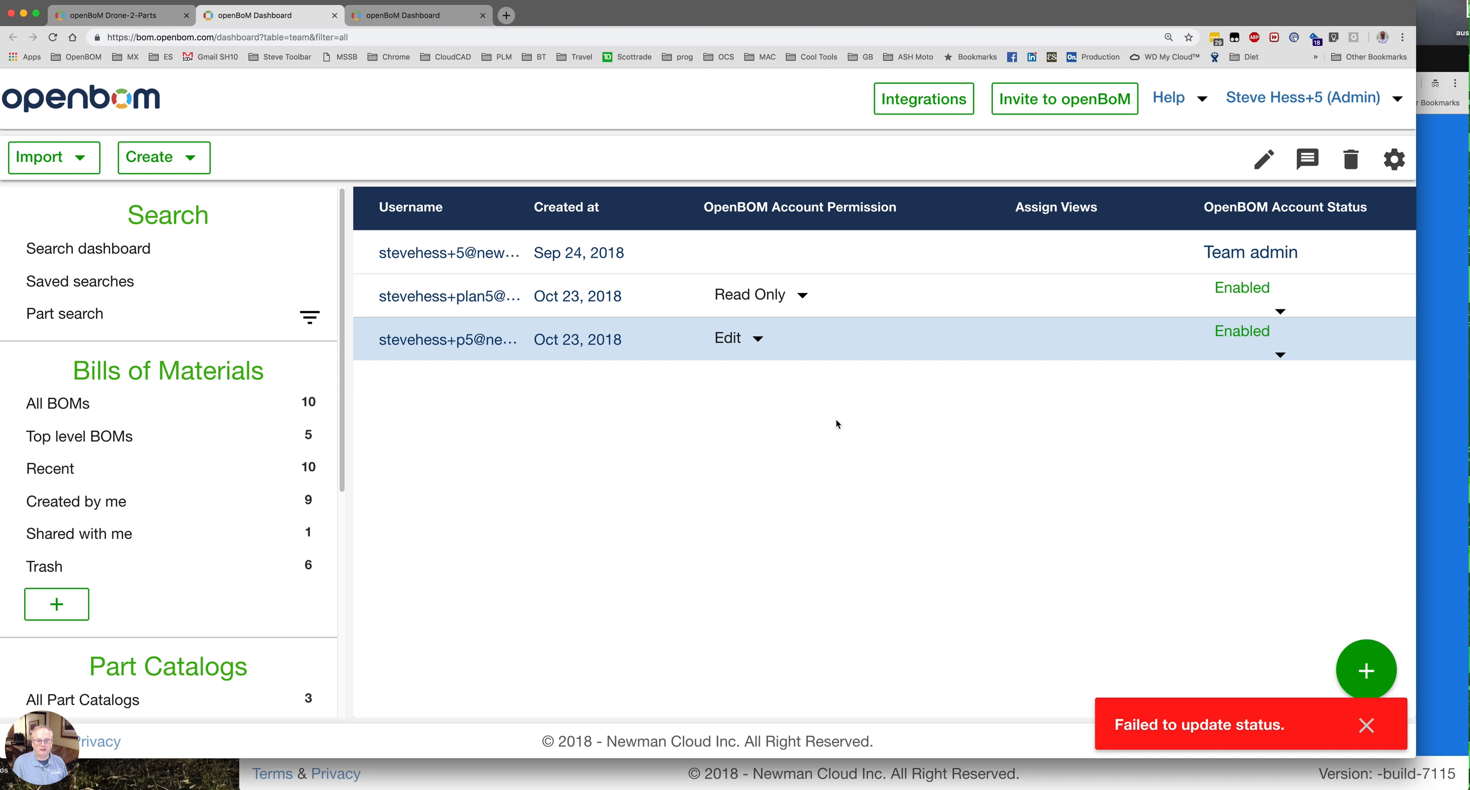
click(1366, 728)
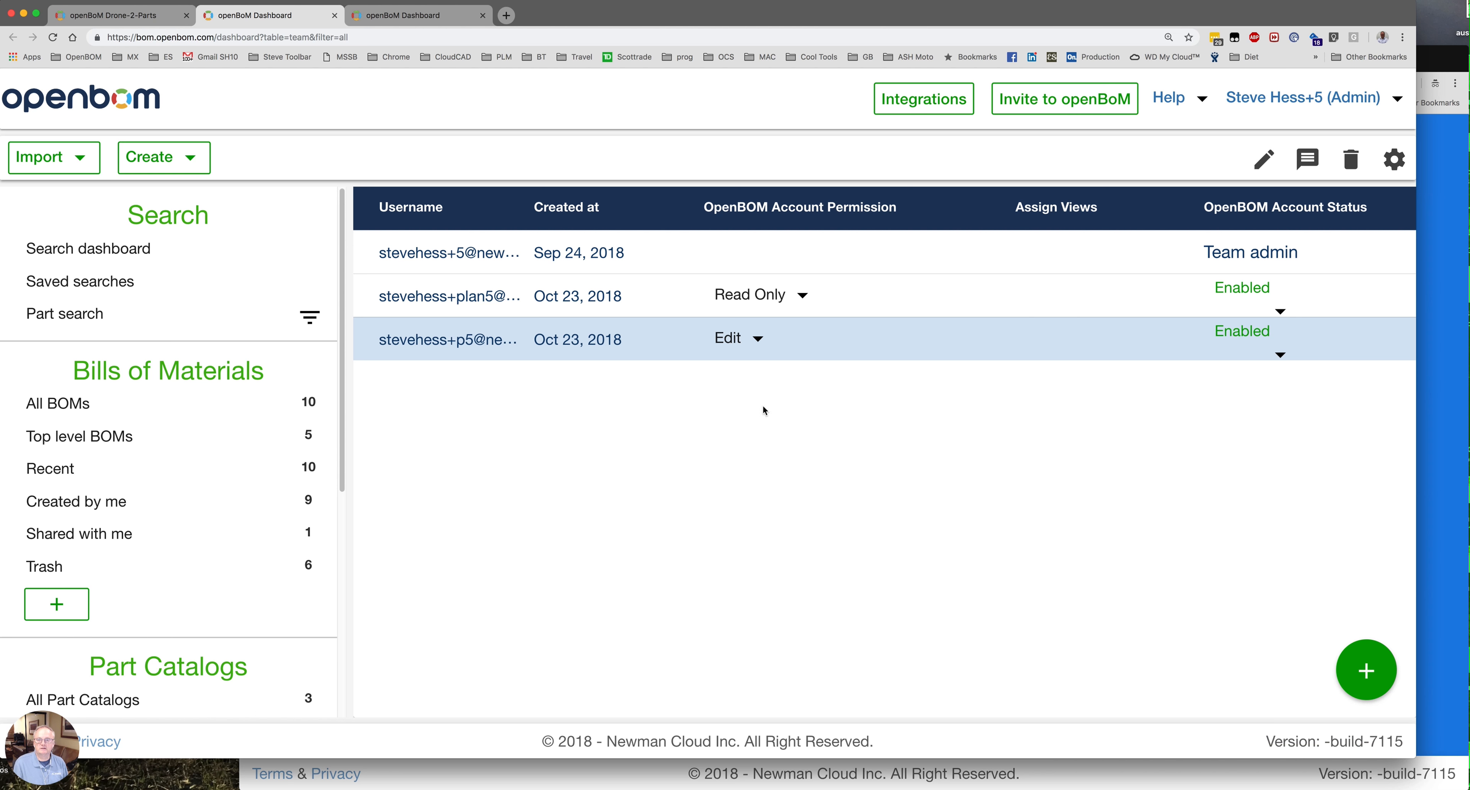
click(759, 340)
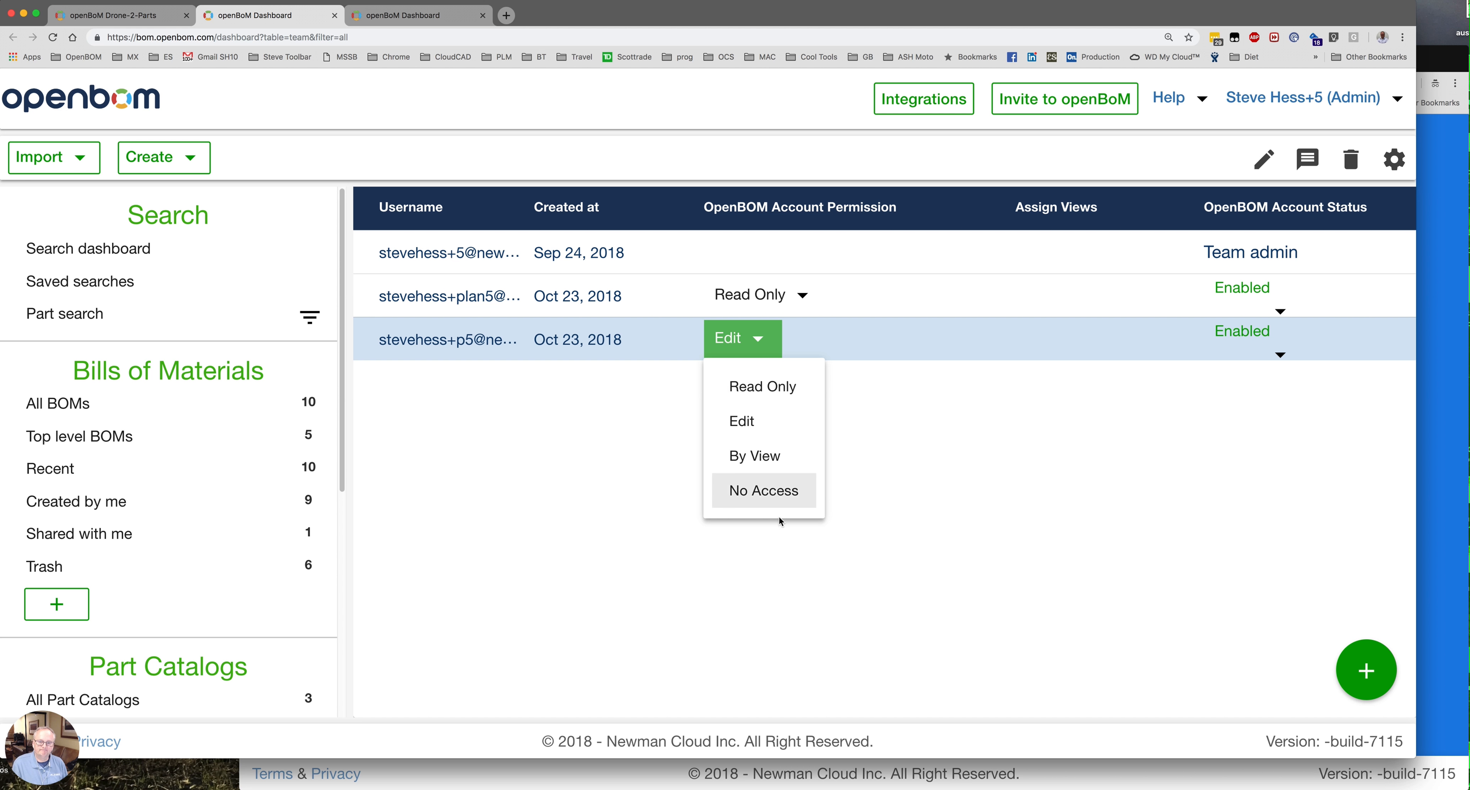
Set the member's permission to By View and choose the Planning (BOM) view.
click(763, 464)
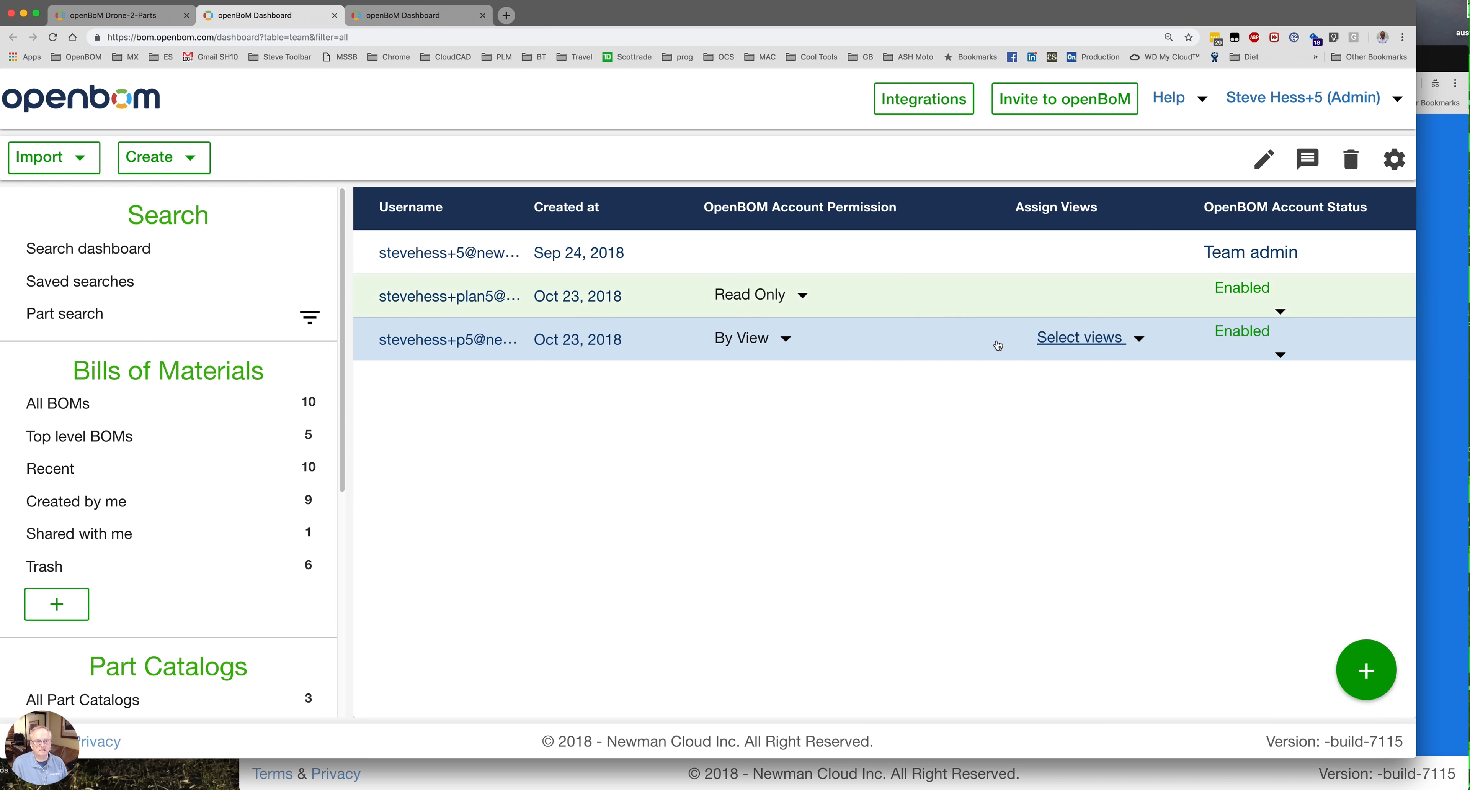
click(1141, 339)
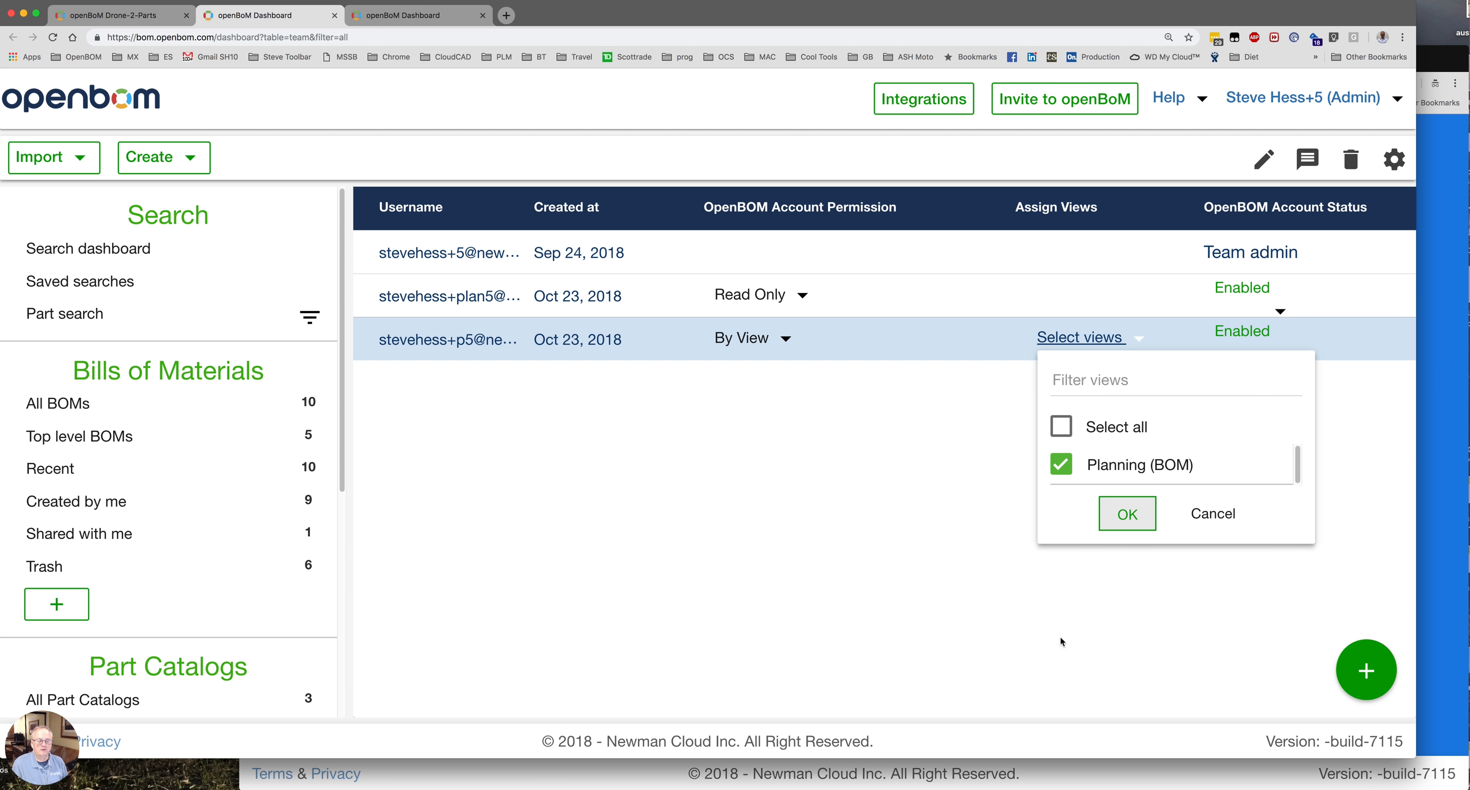
Confirm the Planning (BOM) view assignment for the By View member.
click(1141, 512)
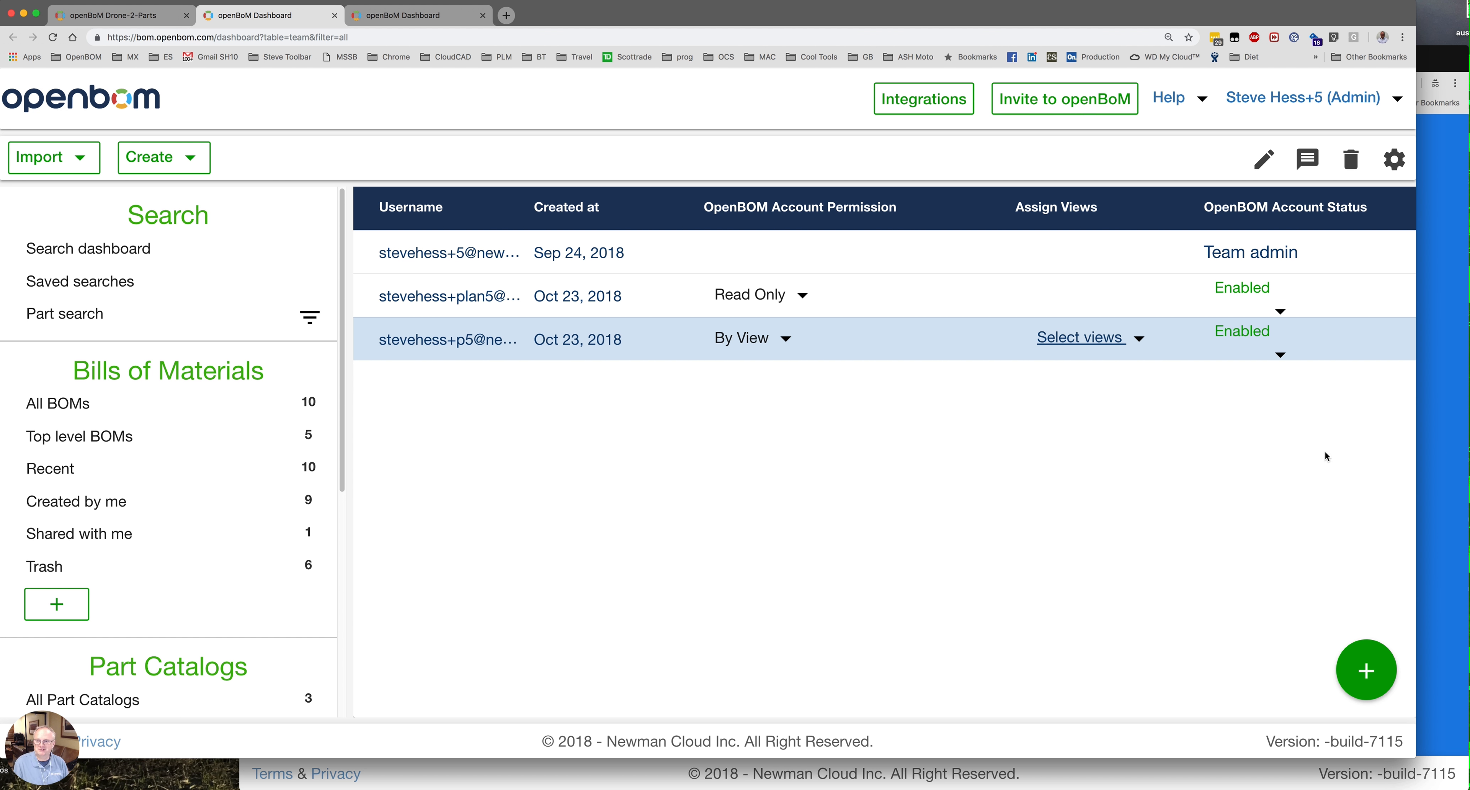
Sign in as the team member with their e-mail and password, then go to the dashboard.
click(1430, 515)
click(743, 410)
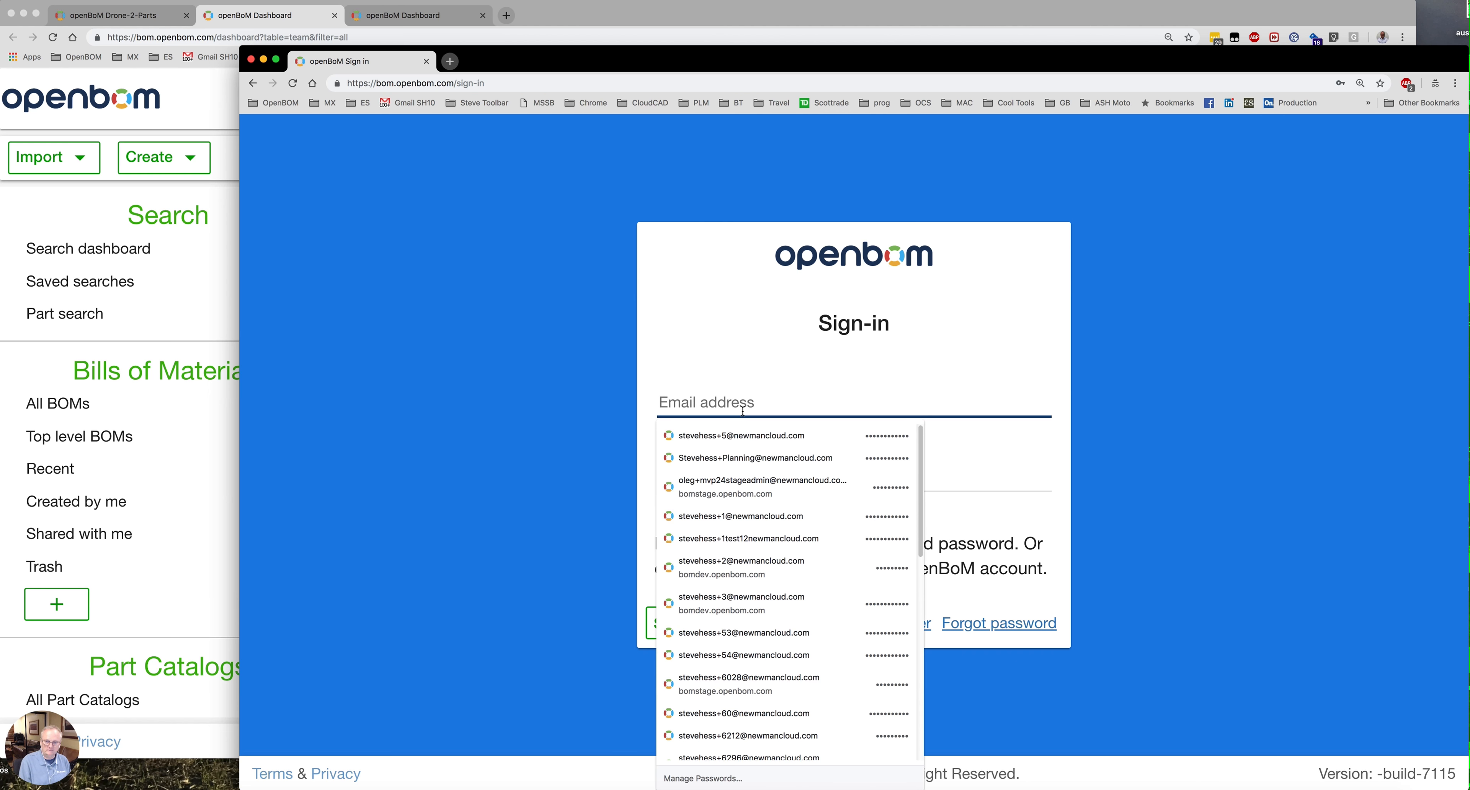
key(super+v)
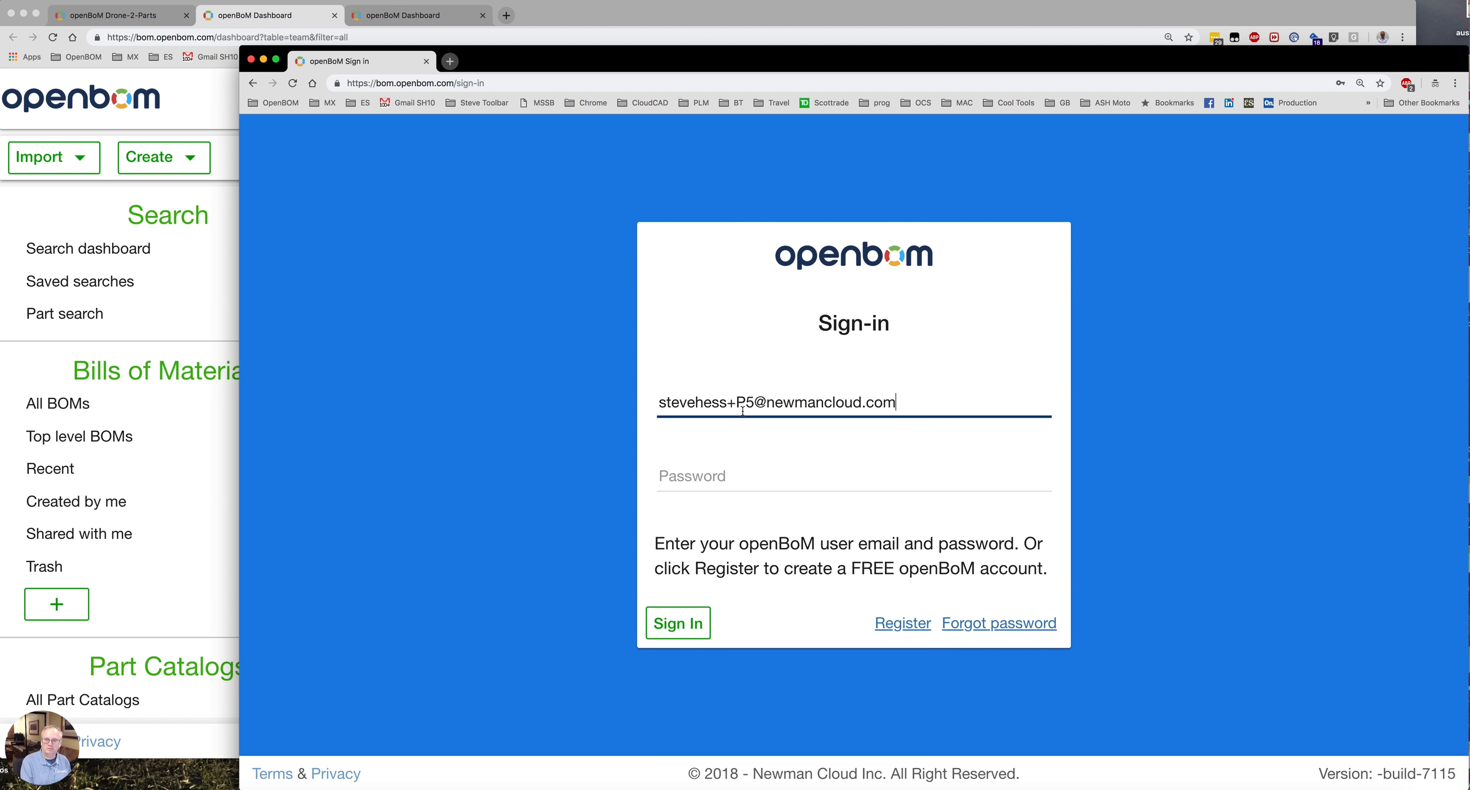
click(823, 481)
text(••)
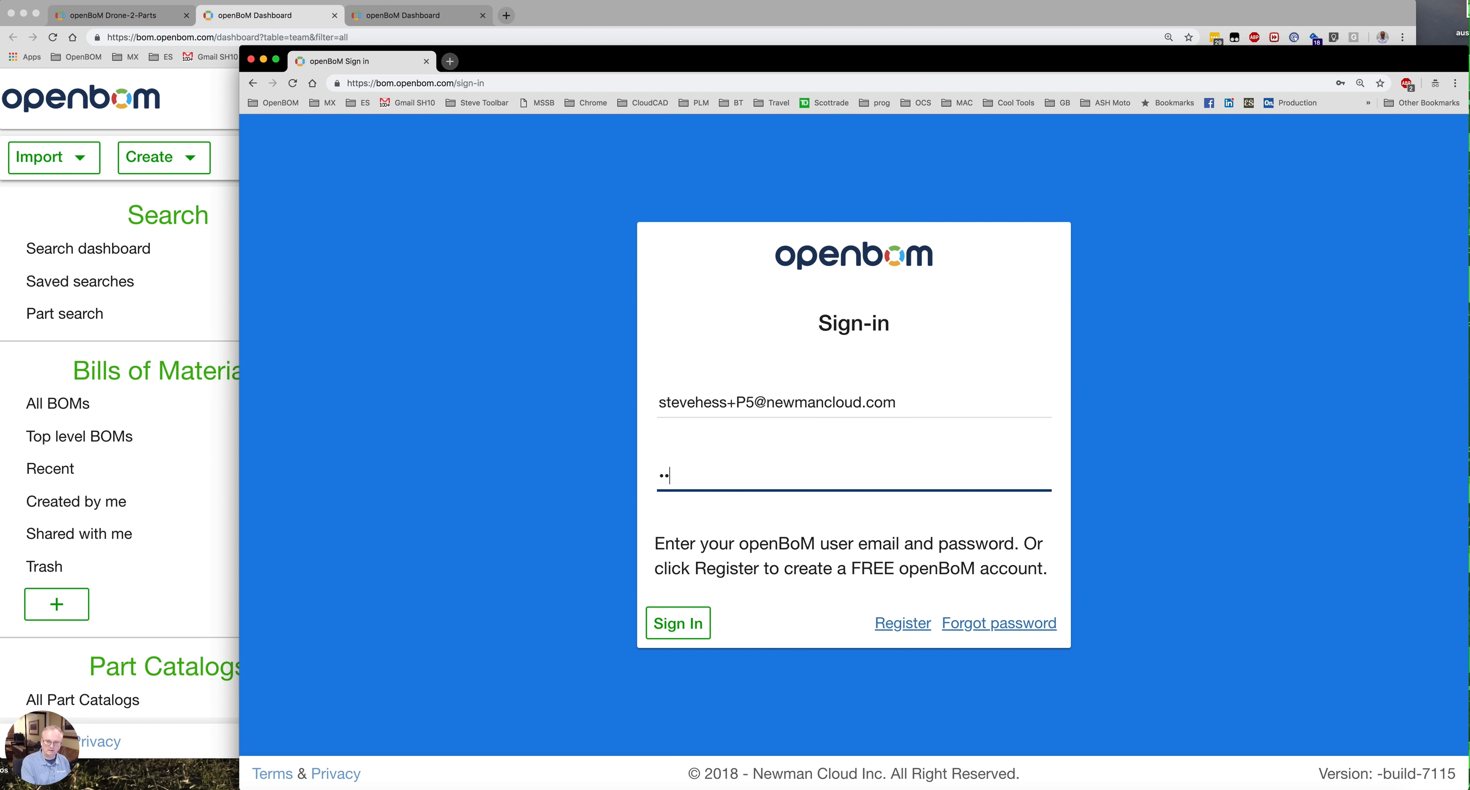
text(•••)
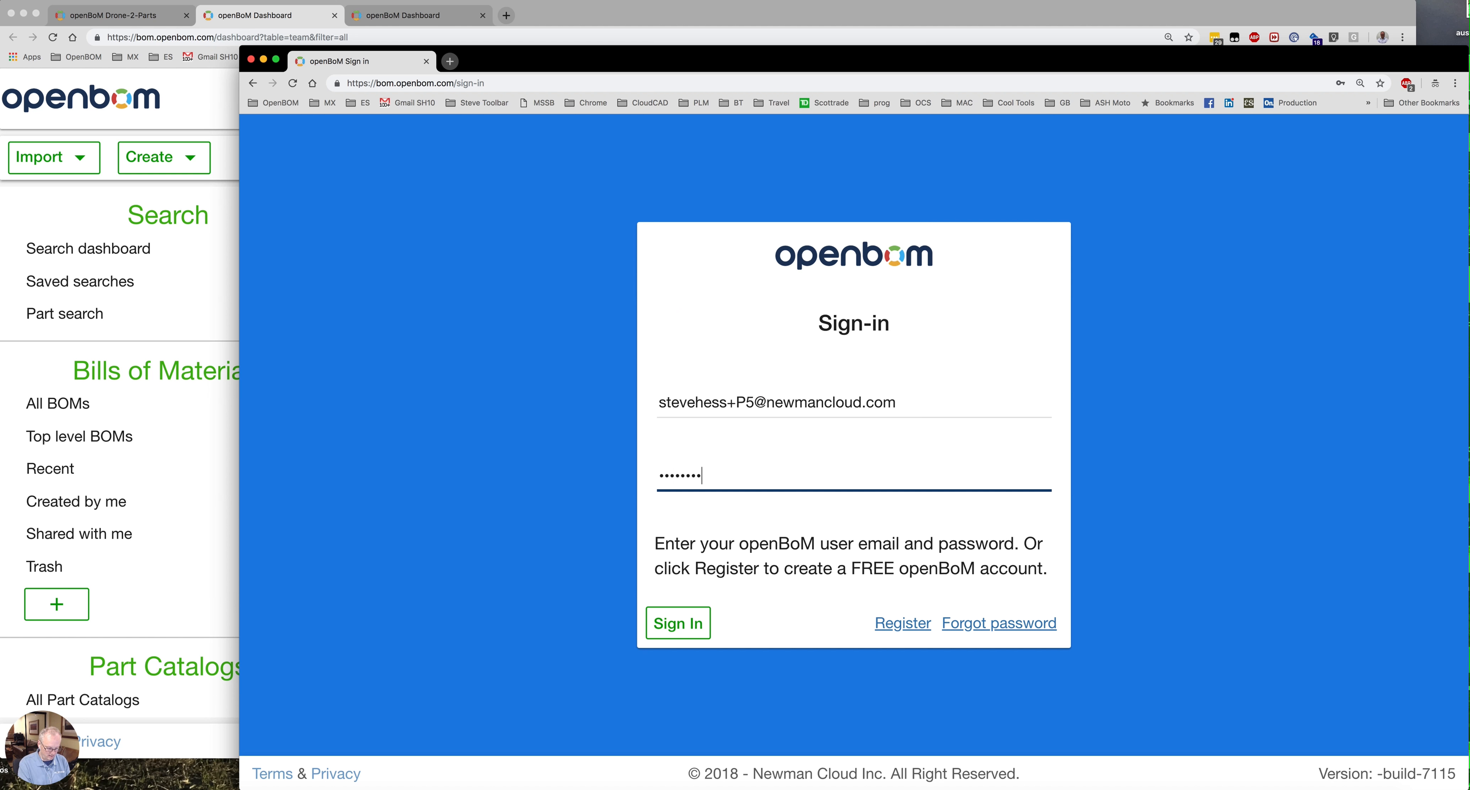
text(1)
click(695, 624)
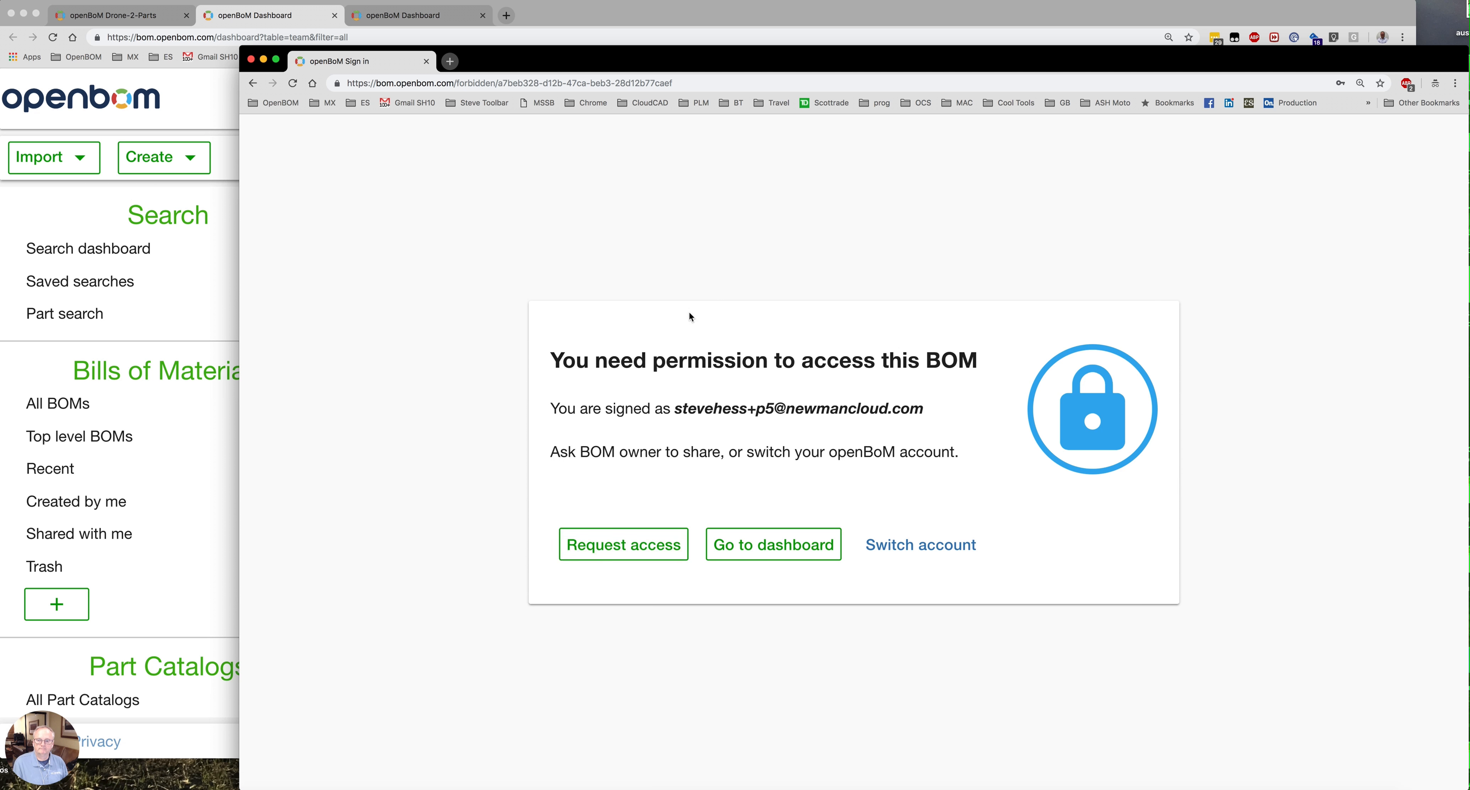
click(749, 549)
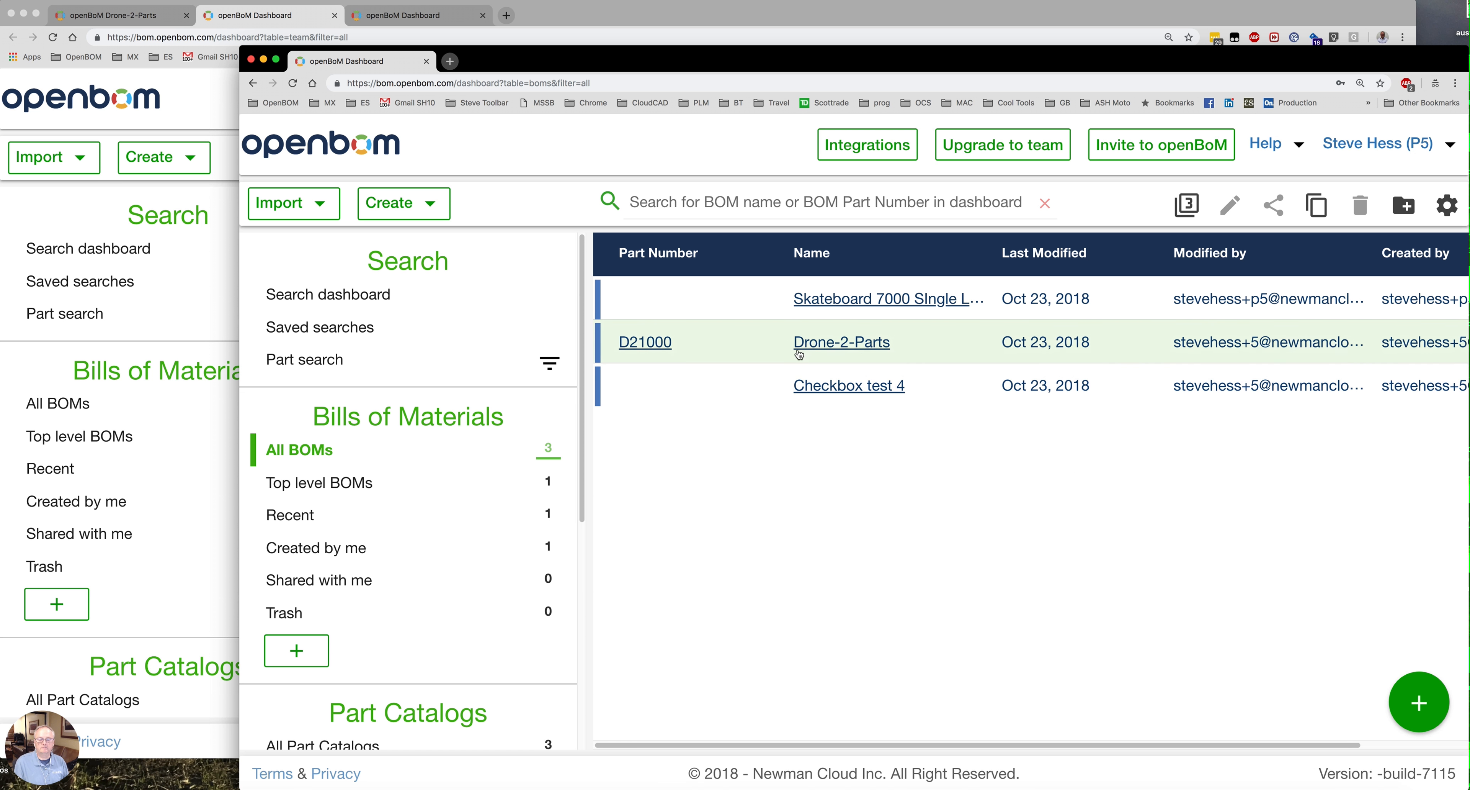
As the team member, open Drone-2-Parts from the All BOMs list to see the Planning view.
drag(854, 401, 863, 347)
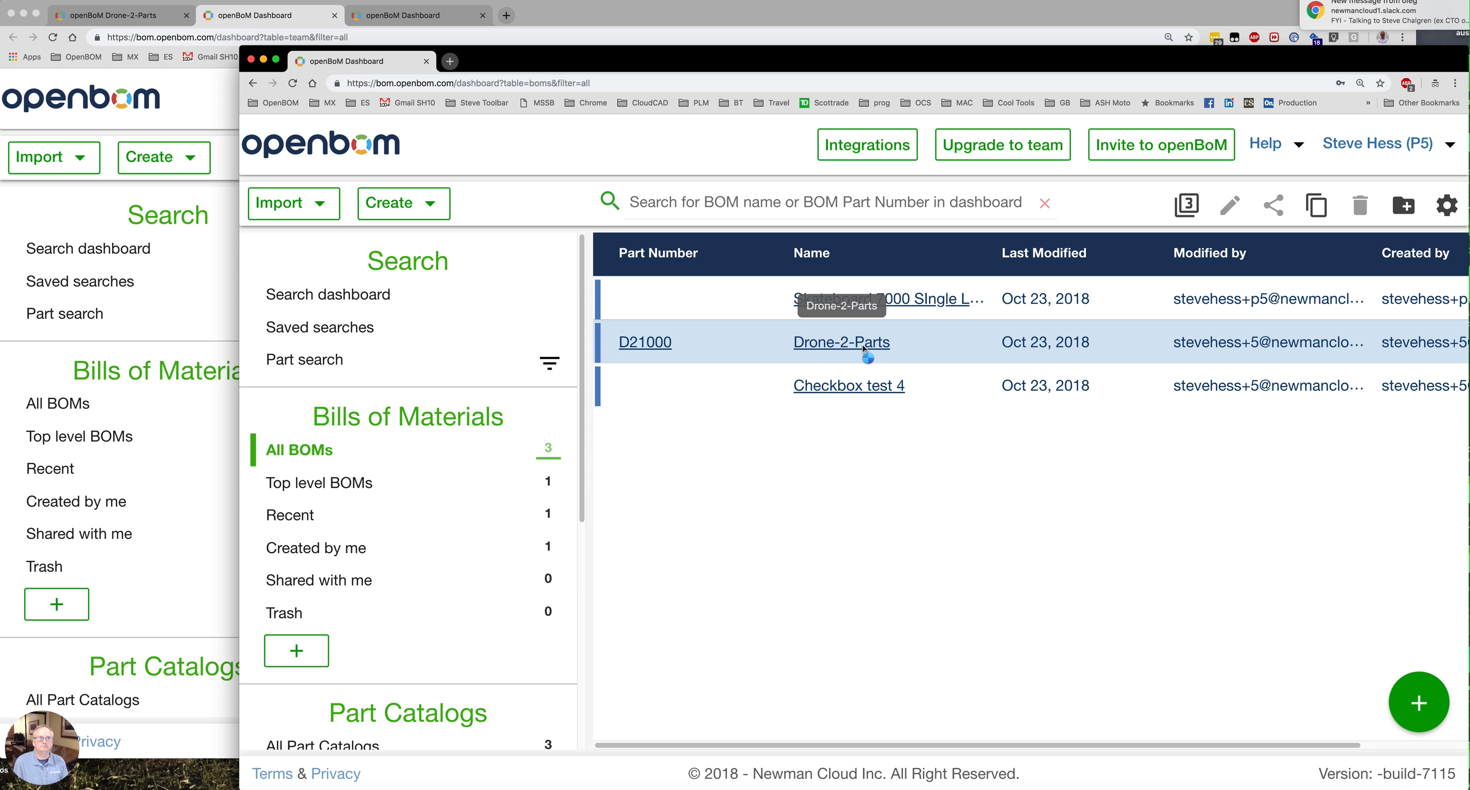
click(863, 344)
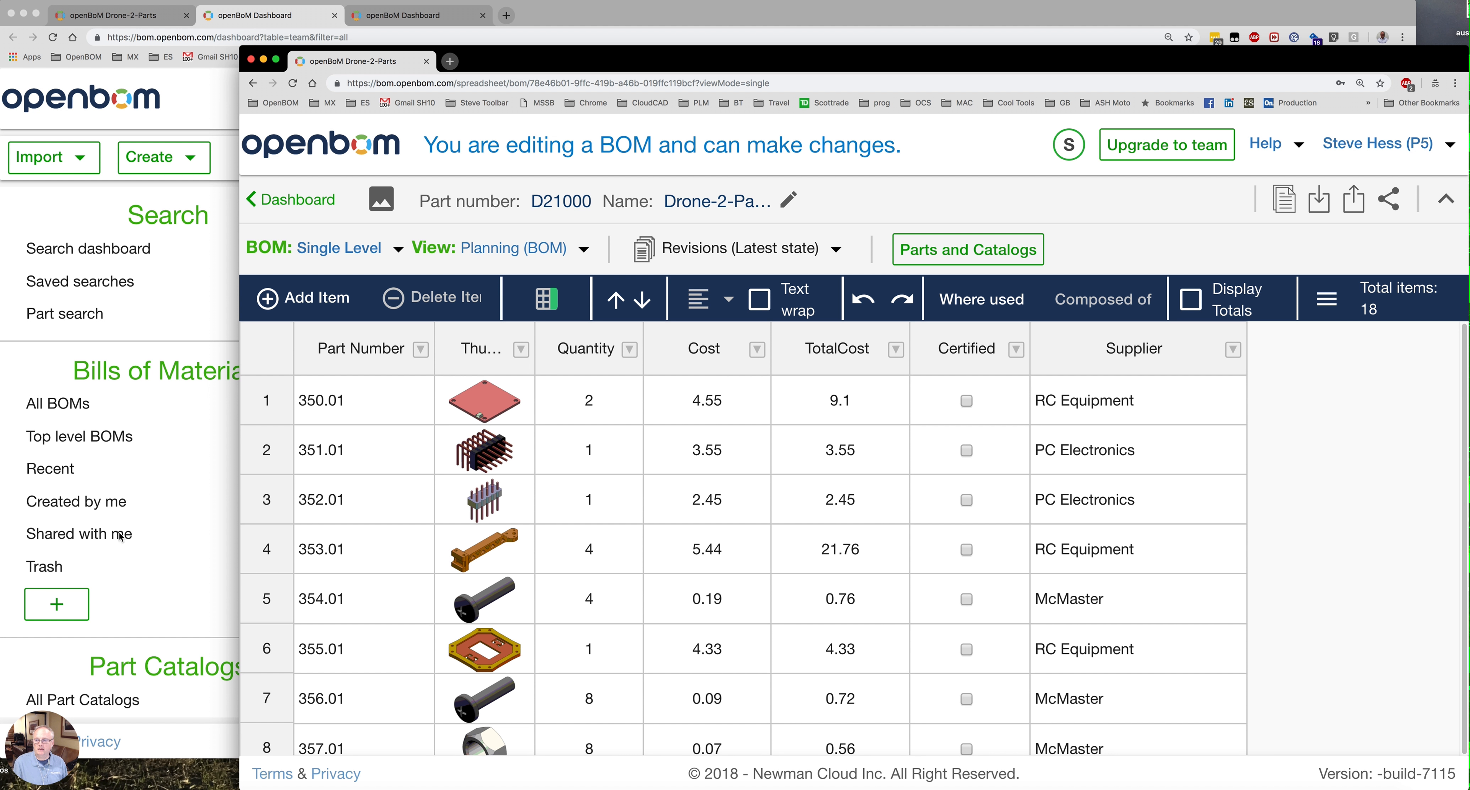
Mark parts 351.01 and 353.01 as Certified.
click(370, 465)
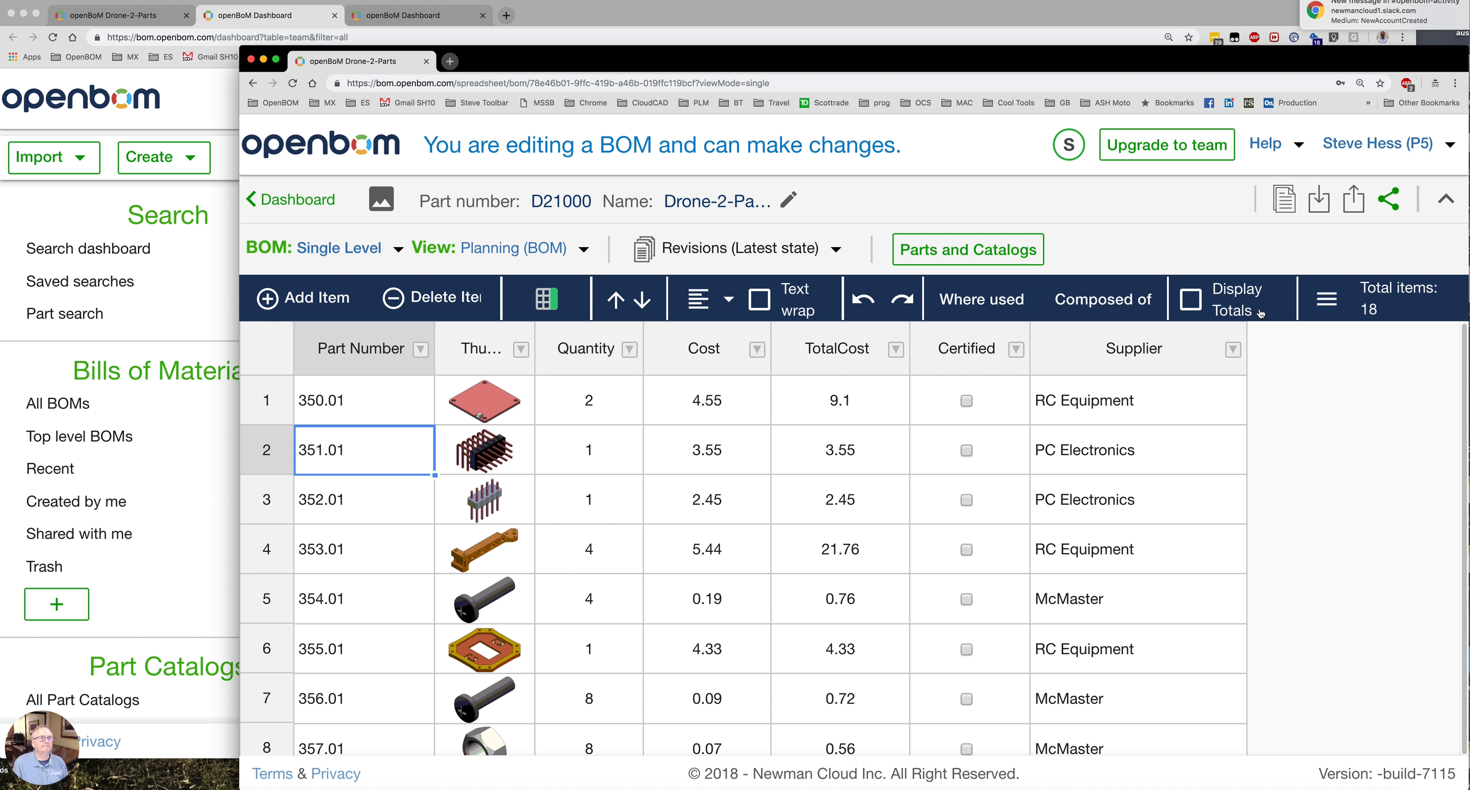
click(968, 451)
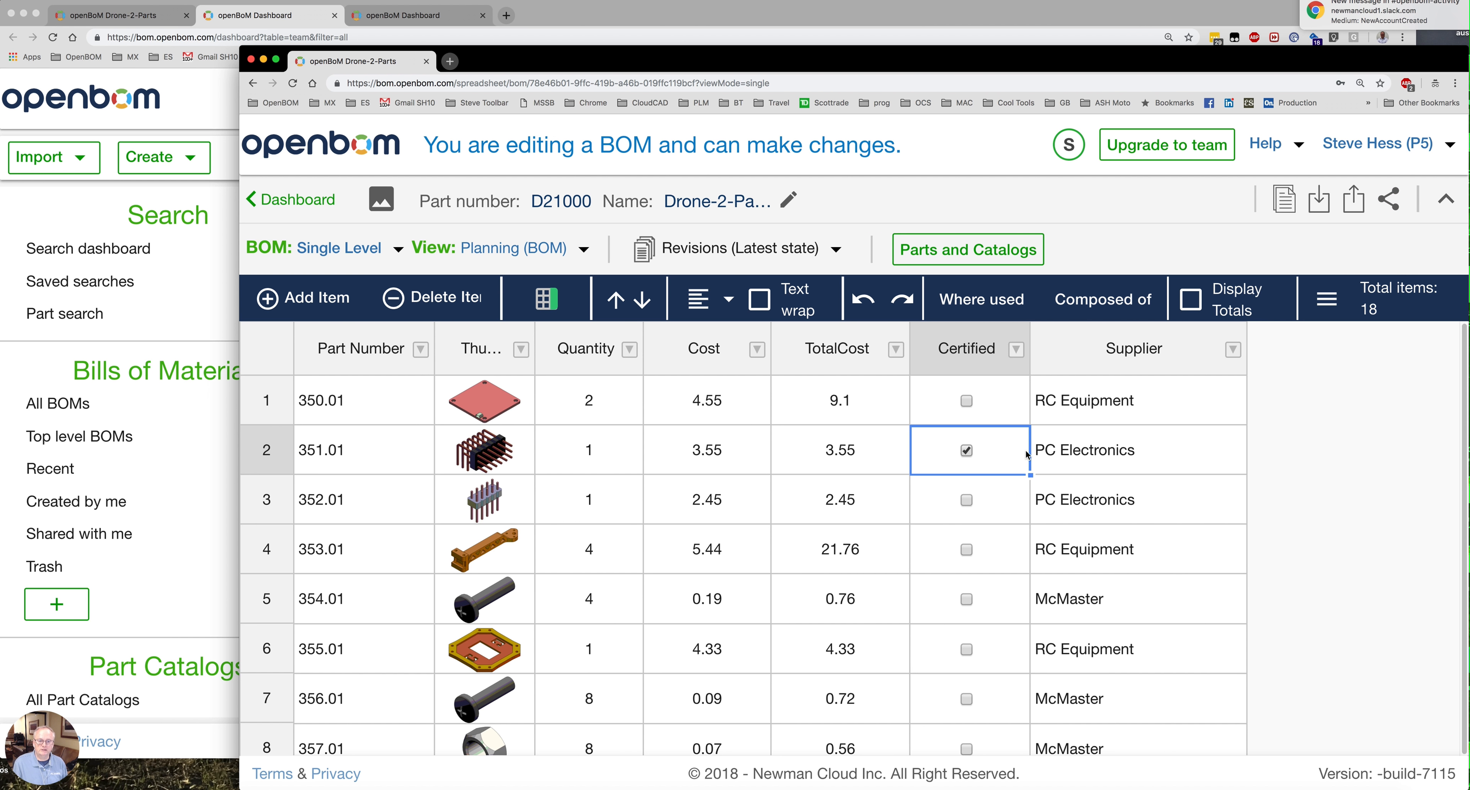
click(966, 549)
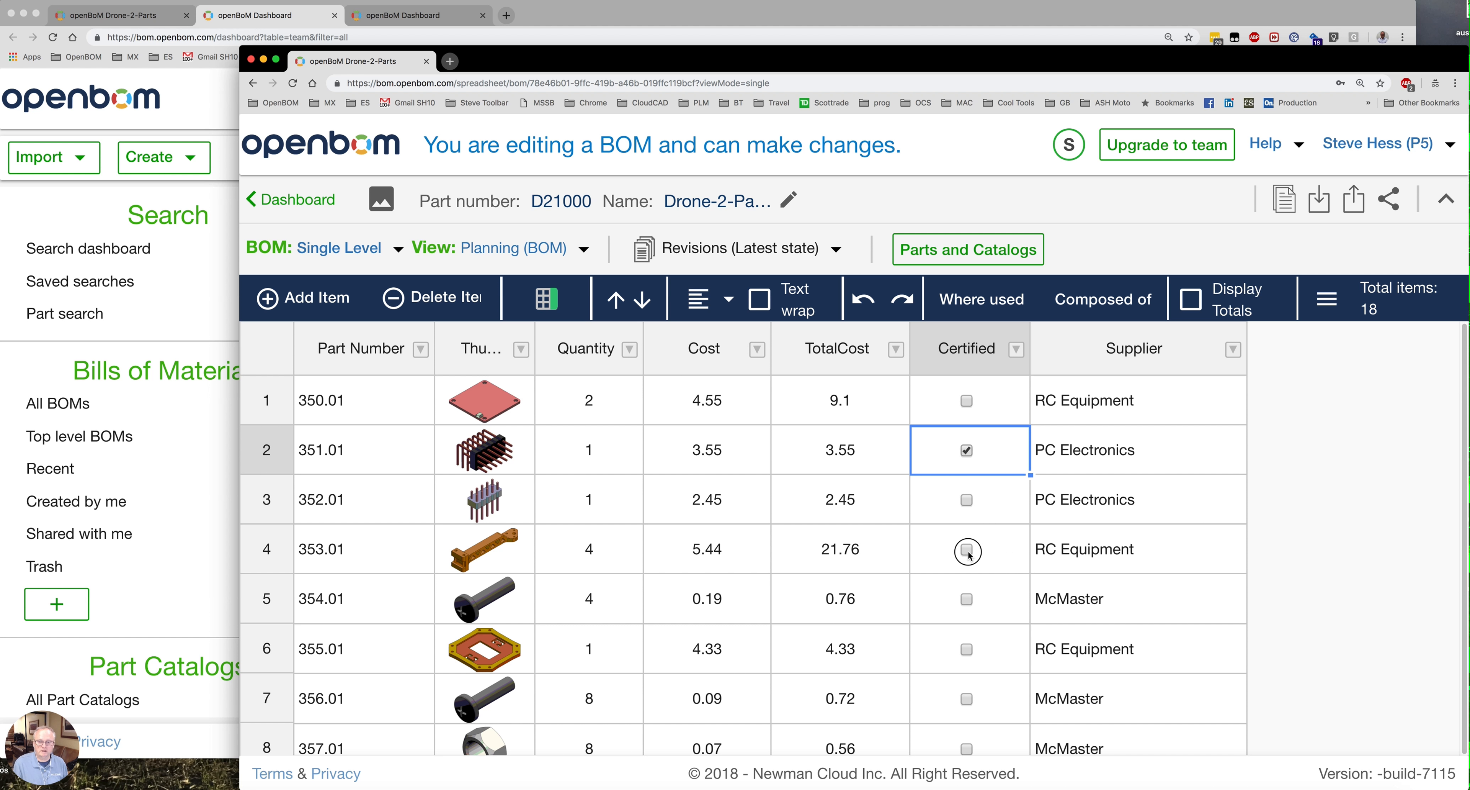
Change part 350.01's cost to 9.00, then return to the admin's window.
click(730, 414)
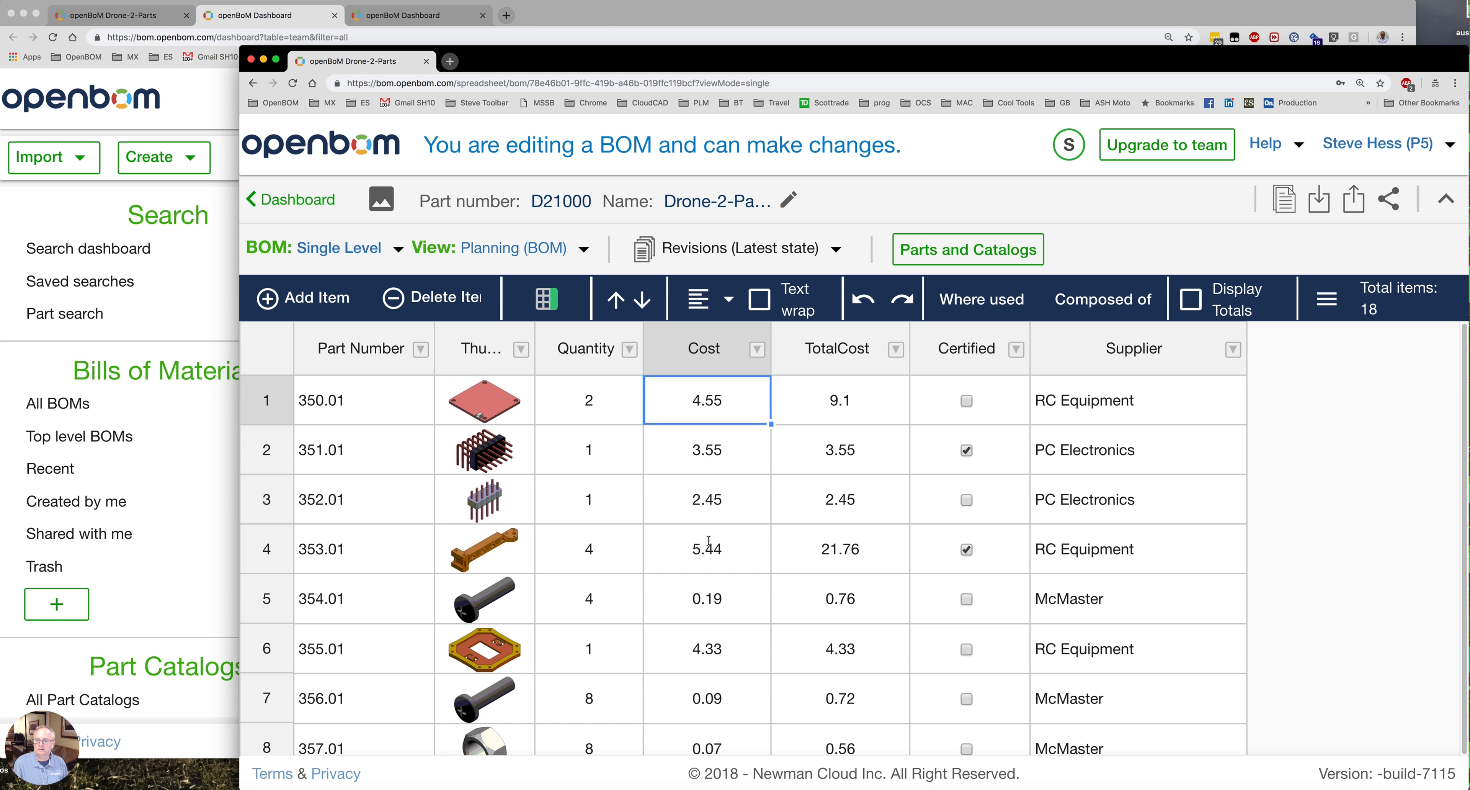
double_click(722, 406)
key(BackSpace)
key(BackSpace)
key(BackSpace)
key(BackSpace)
text(9)
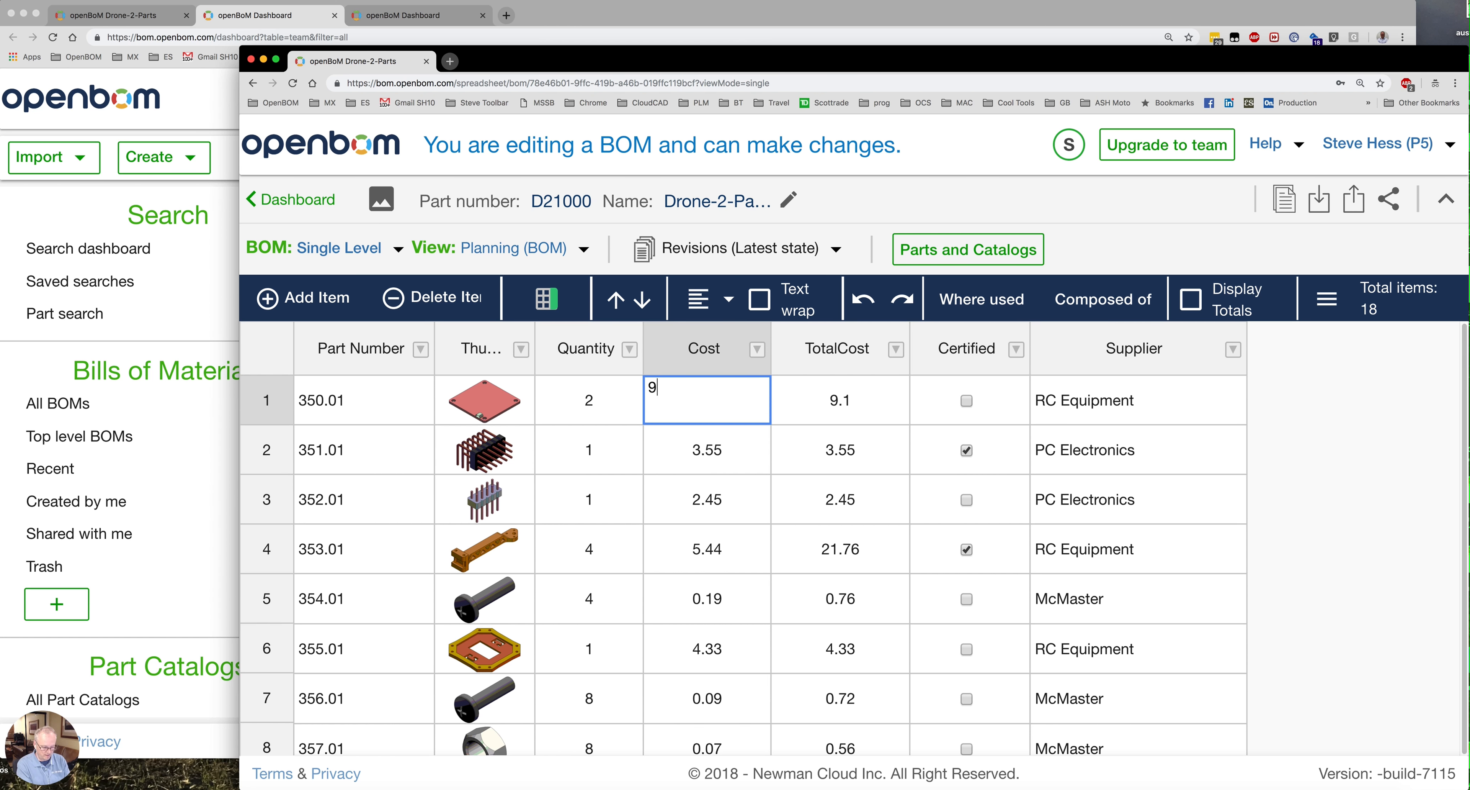
text(.00)
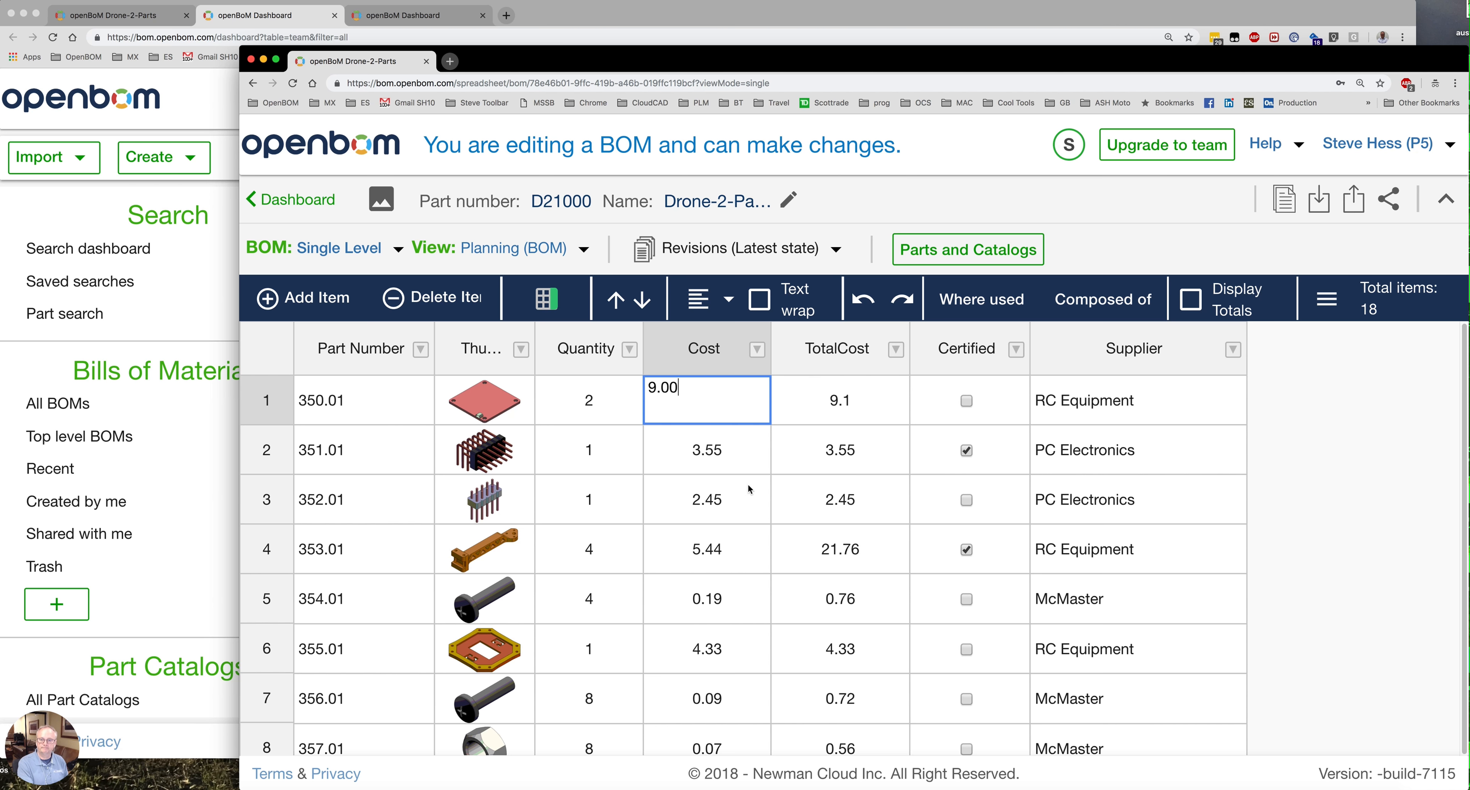
key(Return)
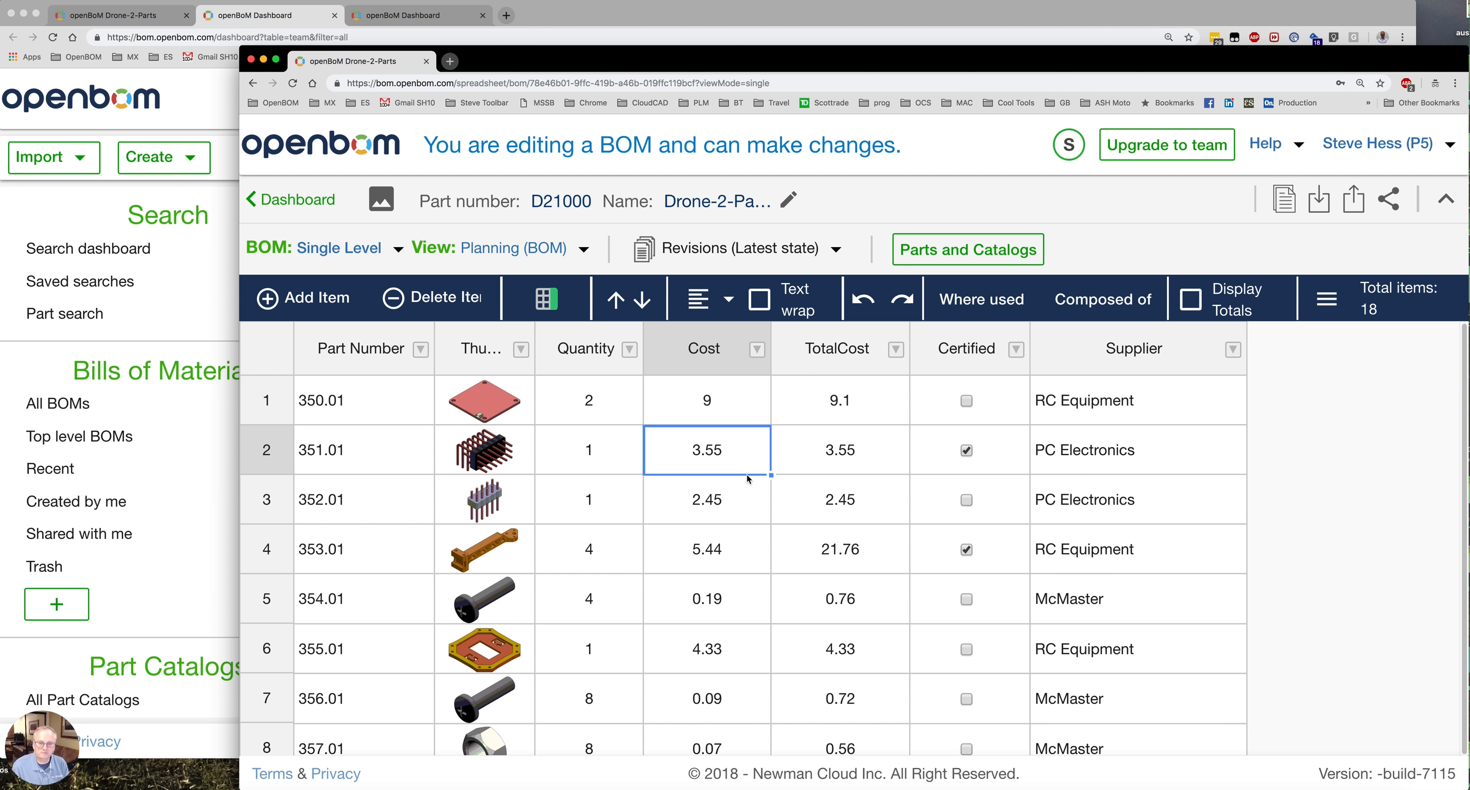
click(745, 406)
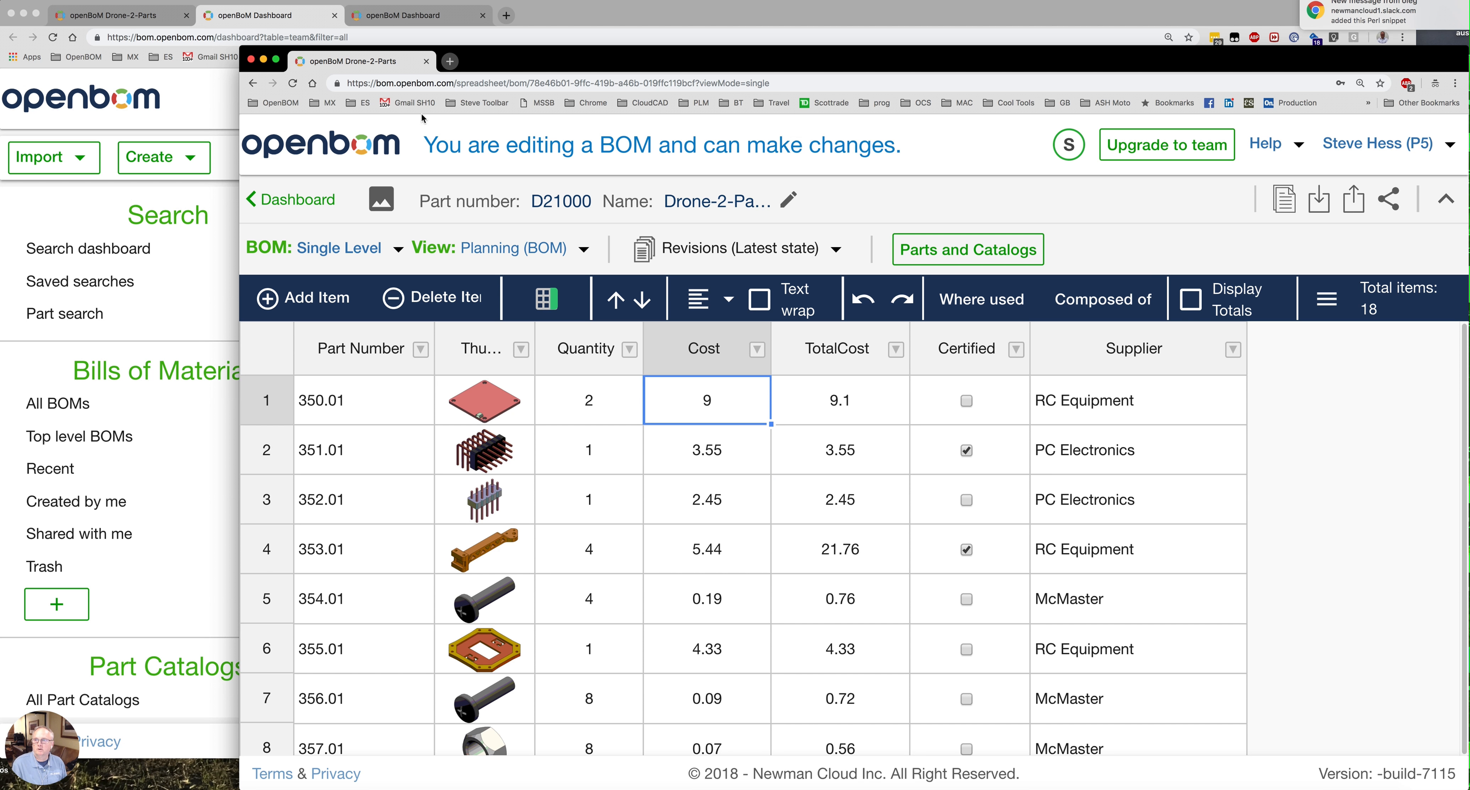
drag(744, 57, 754, 70)
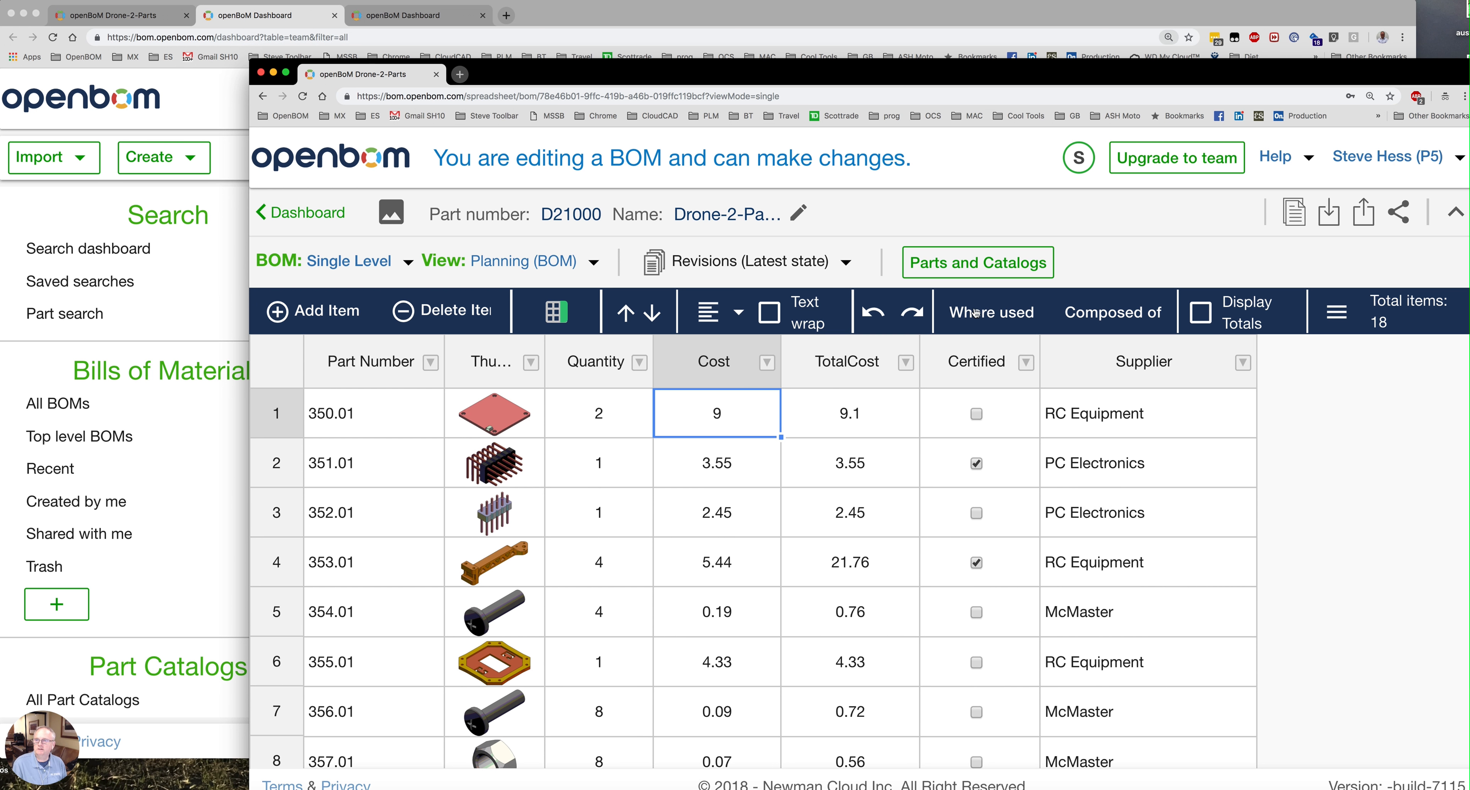
click(622, 18)
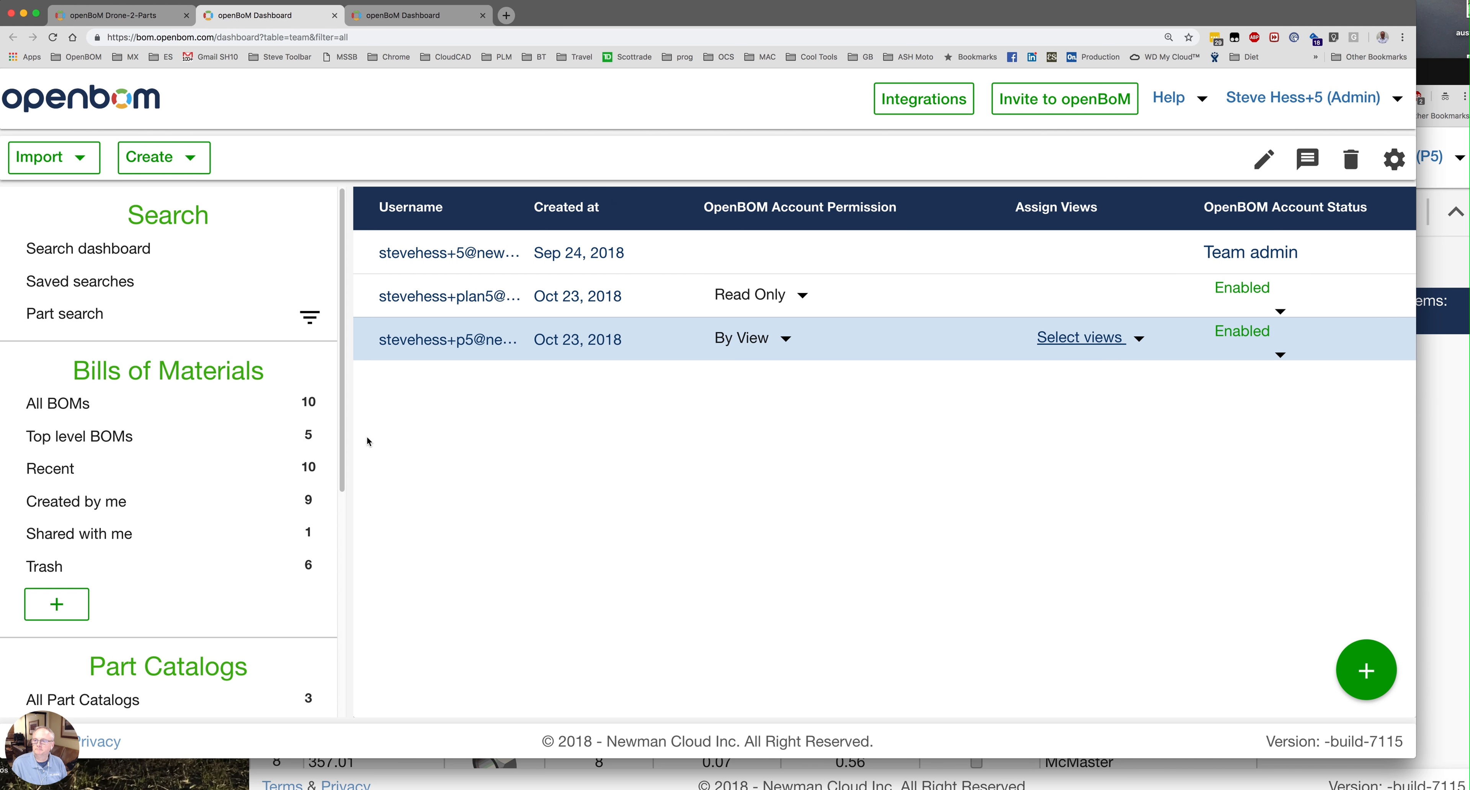
As admin, open the Drone-2-Parts BOM tab to check the team member's cost and Certified edits.
click(129, 15)
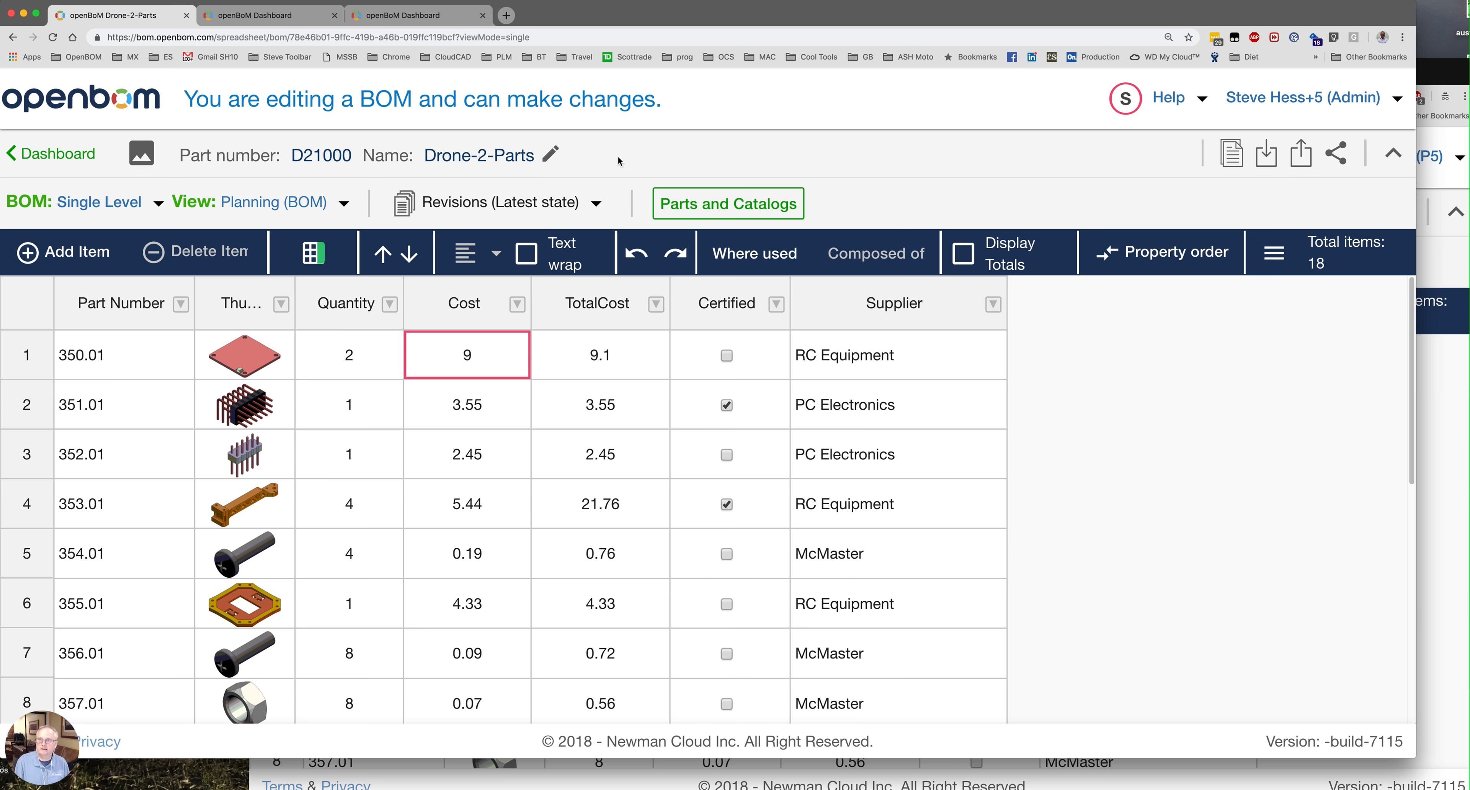
click(391, 23)
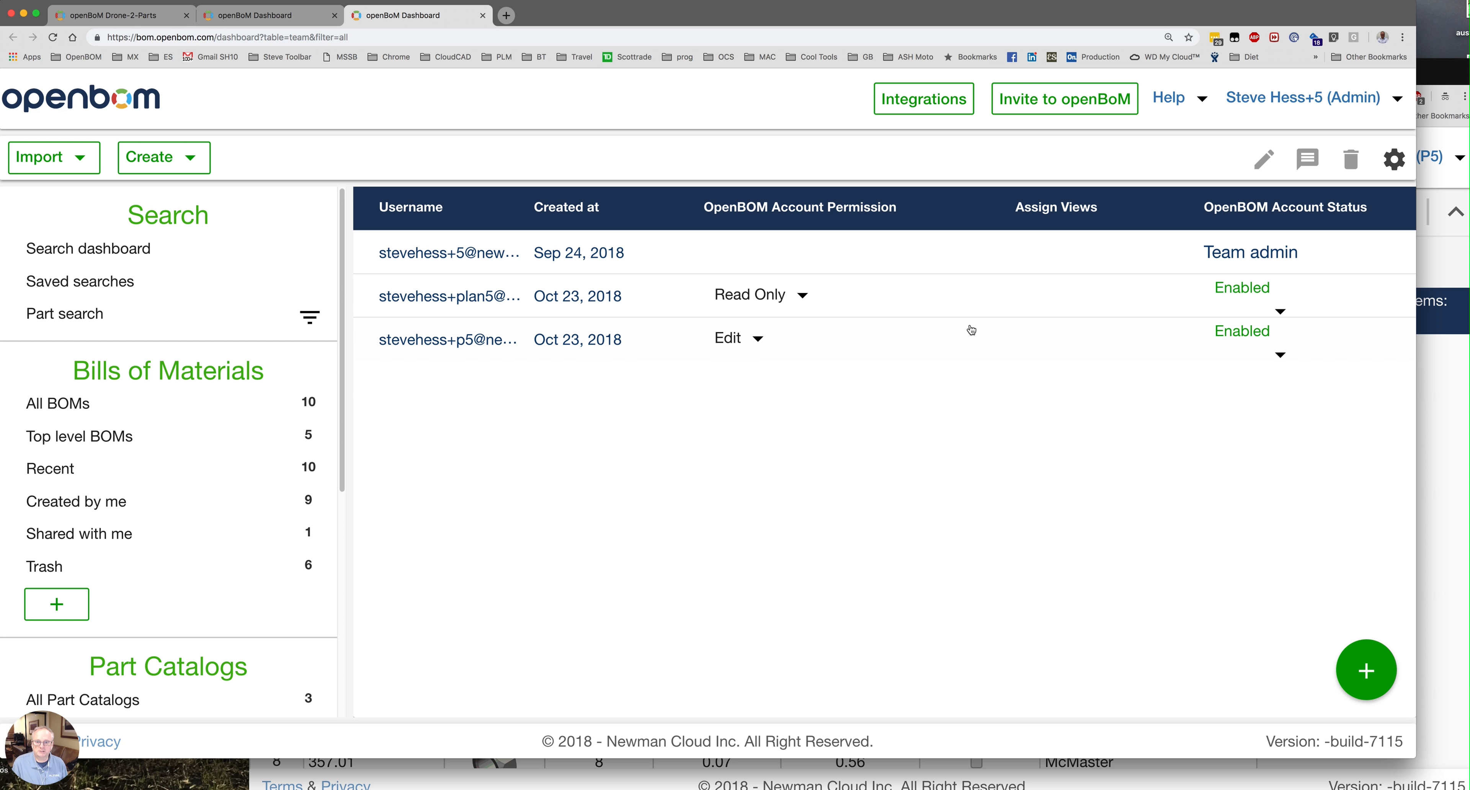
click(118, 19)
click(1222, 776)
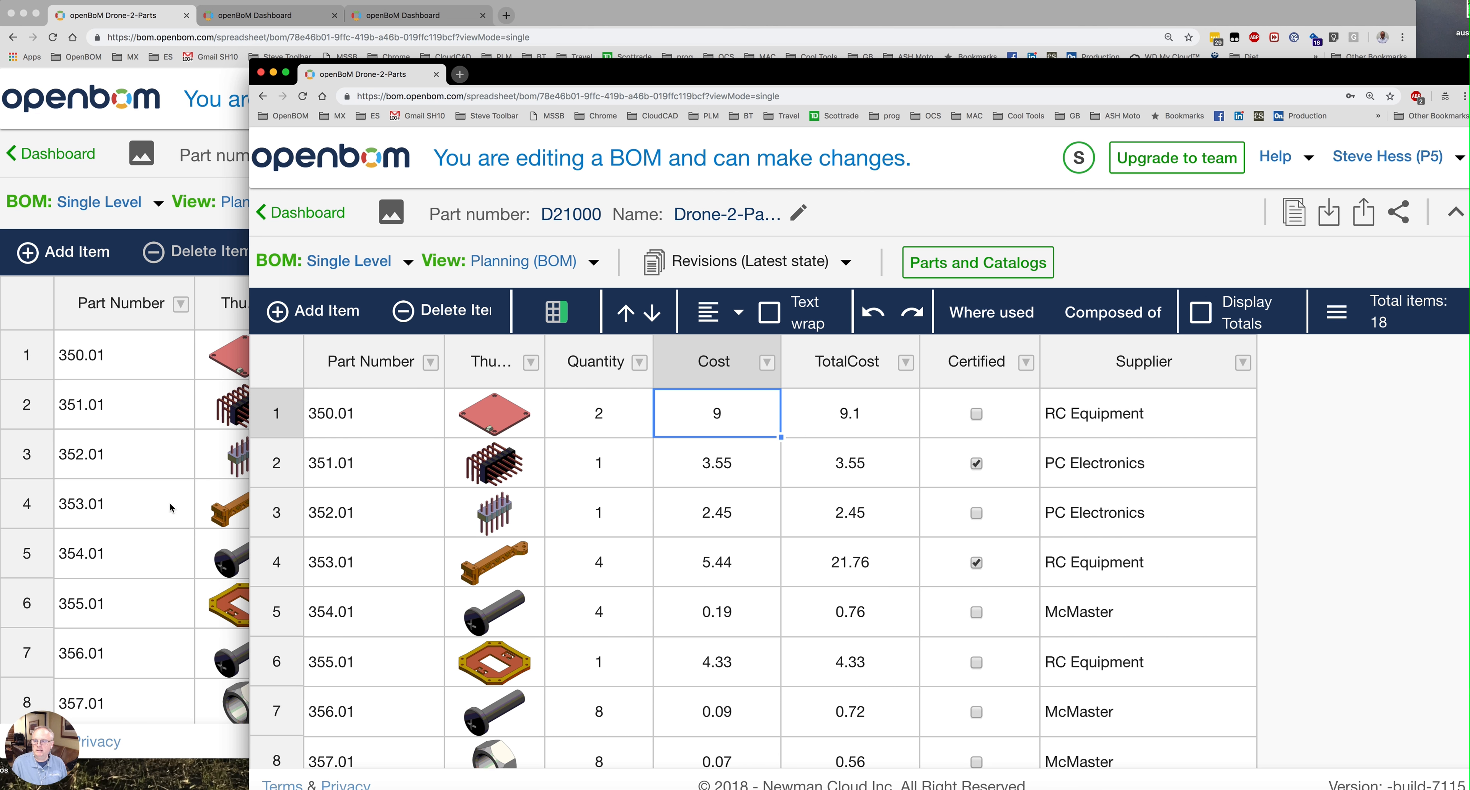
click(150, 468)
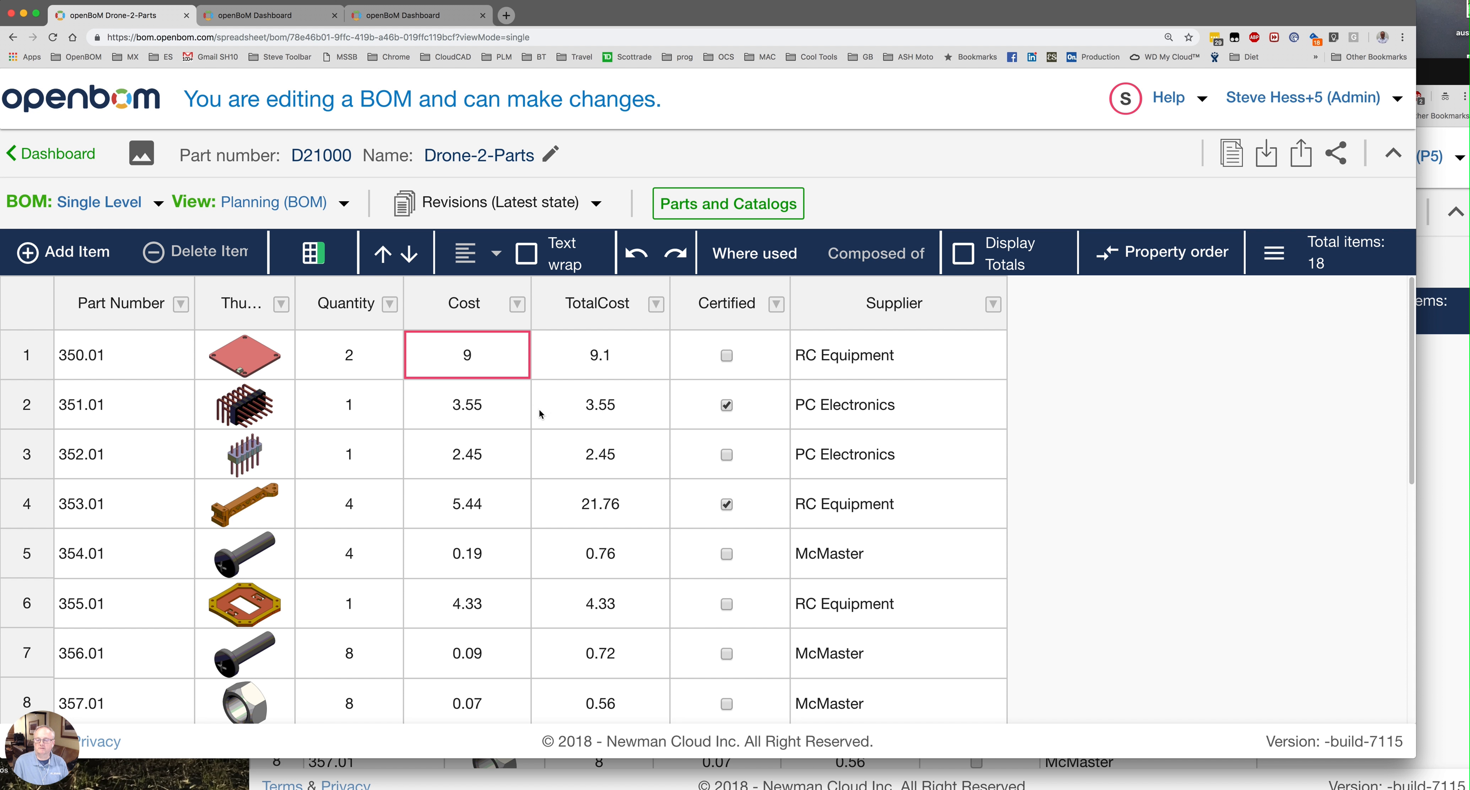